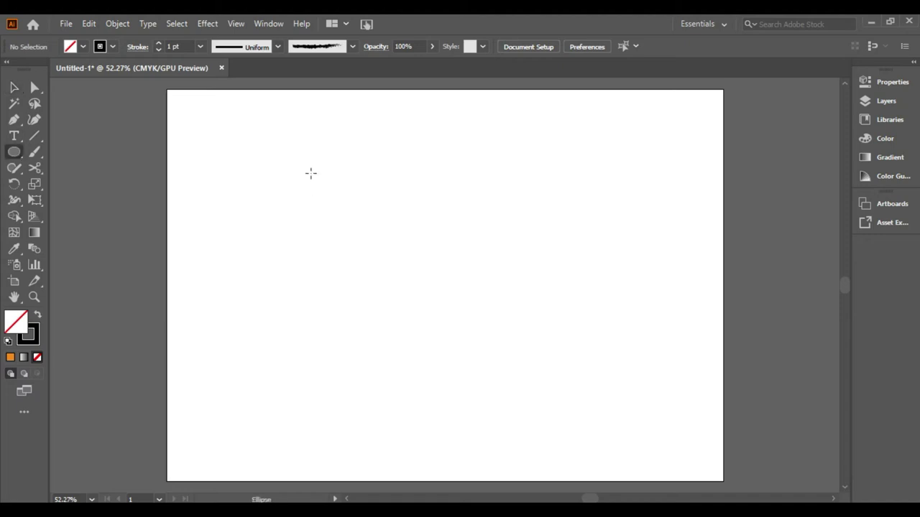
# Draw a wide ellipse over the circle's top and add an anchor on its lower edge with Reshape.
pyautogui.moveTo(273, 129); pyautogui.dragTo(615, 332)
pyautogui.press('a')
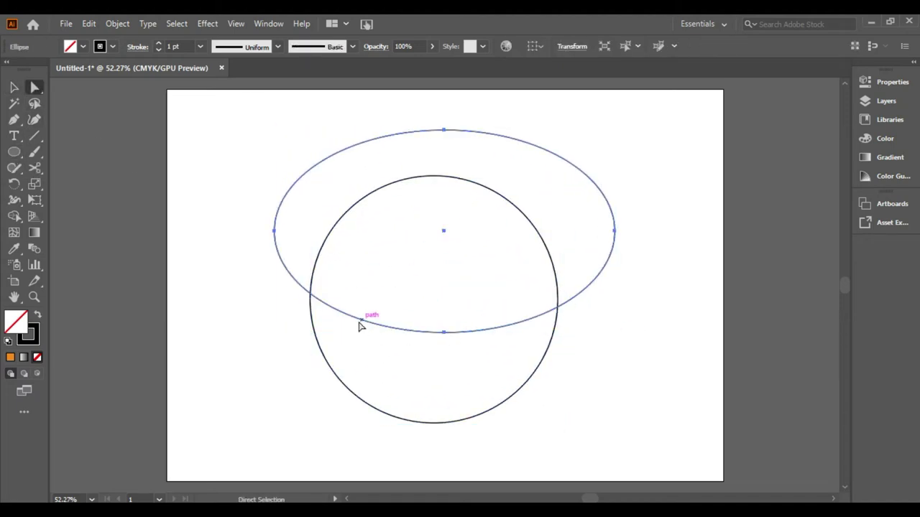
pyautogui.click(35, 184)
pyautogui.click(72, 213)
pyautogui.click(326, 305)
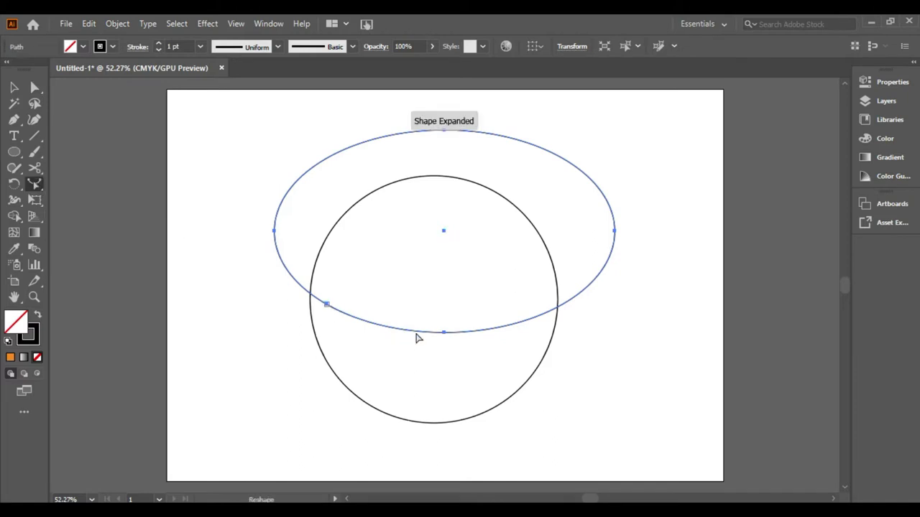
# Bend the ellipse's lower edge into an S-shaped wave, then draw a small circle at lower right.
pyautogui.moveTo(416, 331); pyautogui.dragTo(431, 277)
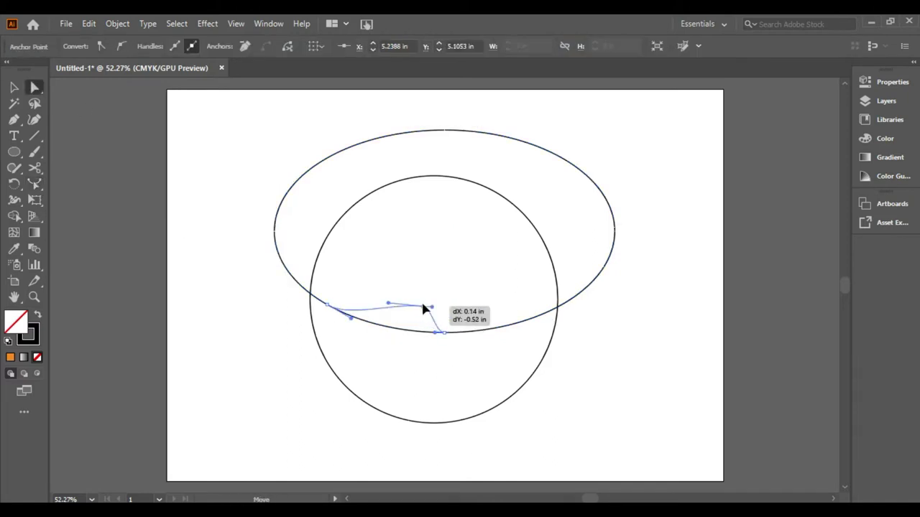
pyautogui.moveTo(443, 332); pyautogui.dragTo(591, 309)
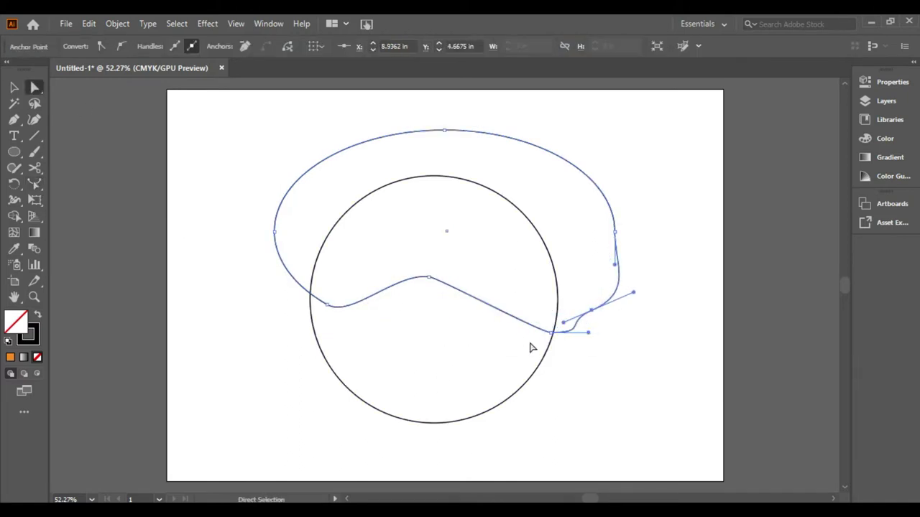
pyautogui.moveTo(429, 277); pyautogui.dragTo(476, 270)
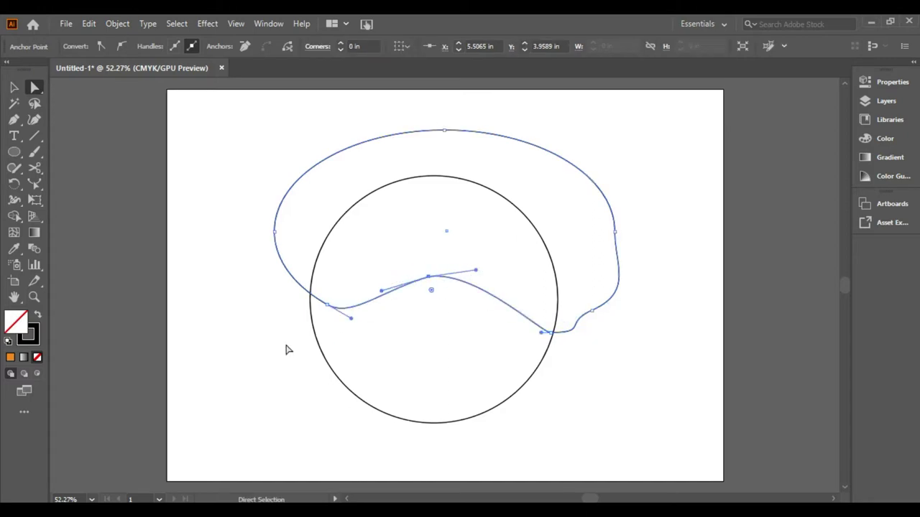
pyautogui.moveTo(327, 308)
pyautogui.mouseDown()
pyautogui.moveTo(309, 305)
pyautogui.moveTo(350, 321)
pyautogui.mouseUp()
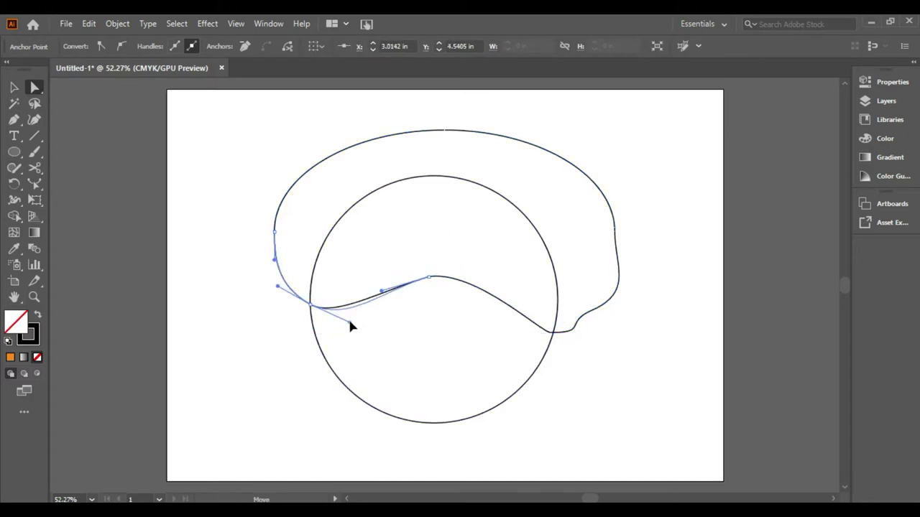
pyautogui.moveTo(471, 272)
pyautogui.mouseDown()
pyautogui.moveTo(498, 243)
pyautogui.moveTo(526, 246)
pyautogui.mouseUp()
pyautogui.moveTo(548, 332); pyautogui.dragTo(555, 315)
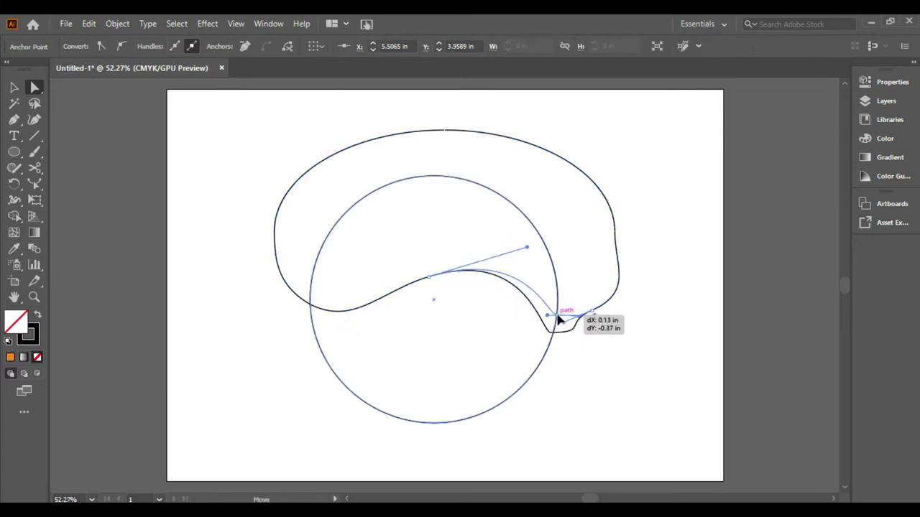
pyautogui.click(388, 270)
pyautogui.click(579, 317)
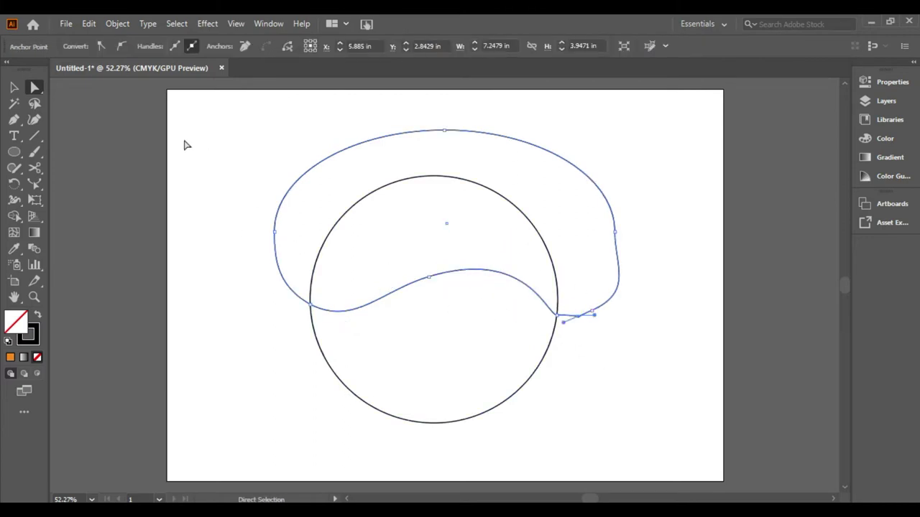
pyautogui.moveTo(402, 258); pyautogui.dragTo(558, 396)
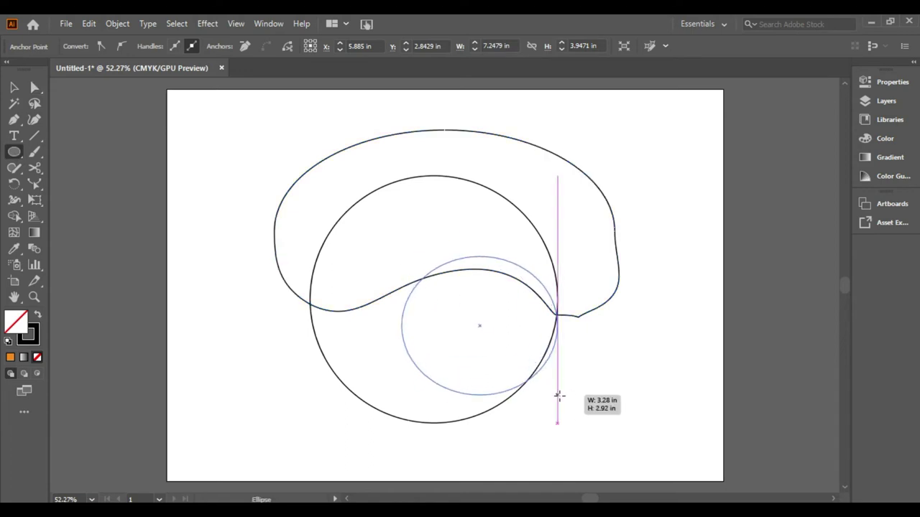
# Delete the stray small circle at the lower right.
pyautogui.press('v')
pyautogui.moveTo(527, 279); pyautogui.dragTo(525, 281)
pyautogui.click(567, 347)
pyautogui.click(426, 388)
pyautogui.press('Delete')
# Smooth the wave's middle handle and lower right anchor into a cleaner S-curve.
pyautogui.click(557, 315)
pyautogui.press('a')
pyautogui.click(428, 276)
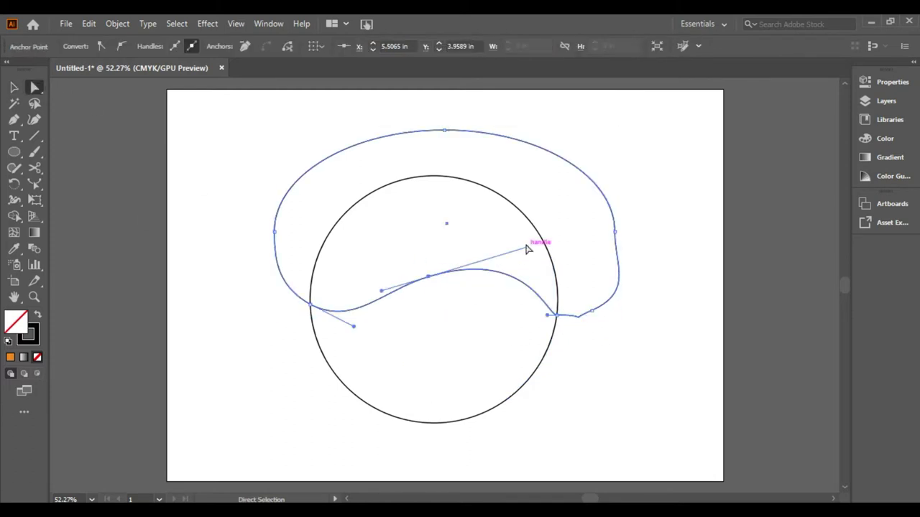
pyautogui.moveTo(527, 248); pyautogui.dragTo(532, 225)
pyautogui.moveTo(556, 315); pyautogui.dragTo(559, 326)
pyautogui.click(431, 288)
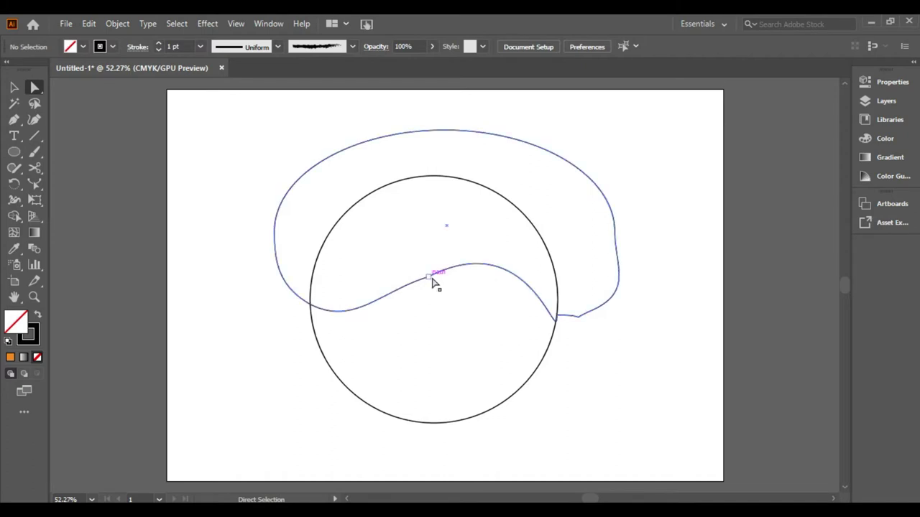
pyautogui.click(429, 278)
pyautogui.click(544, 340)
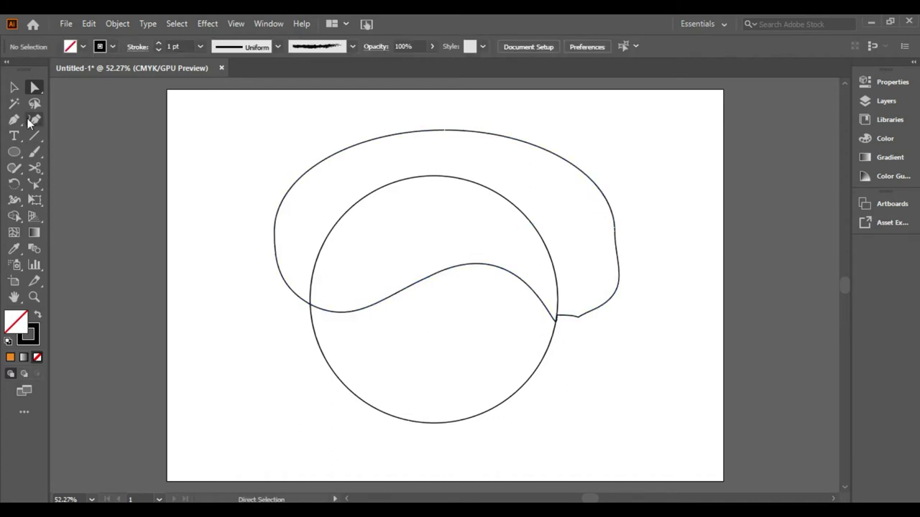
pyautogui.moveTo(385, 232); pyautogui.dragTo(547, 374)
pyautogui.hotkey('ctrl', 'z')
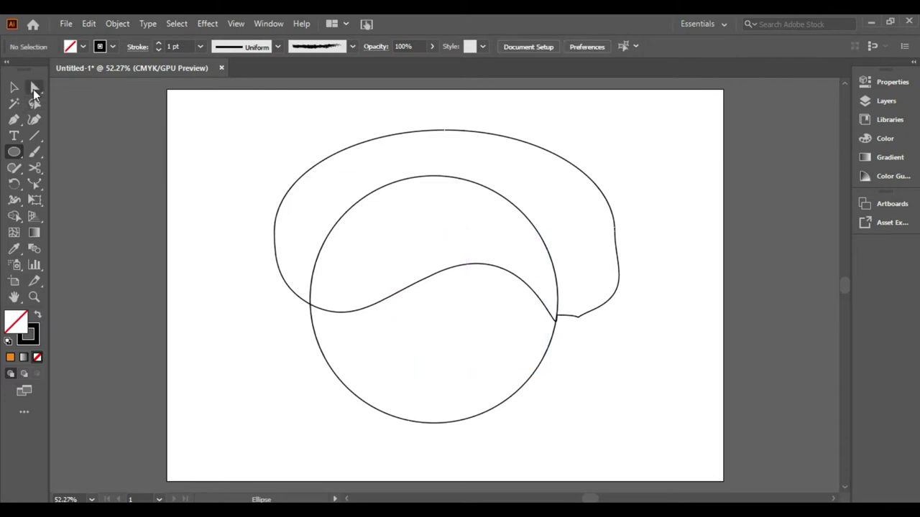
# Select all and use Shape Builder to delete the blob region outside the circle.
pyautogui.hotkey('ctrl', 'a')
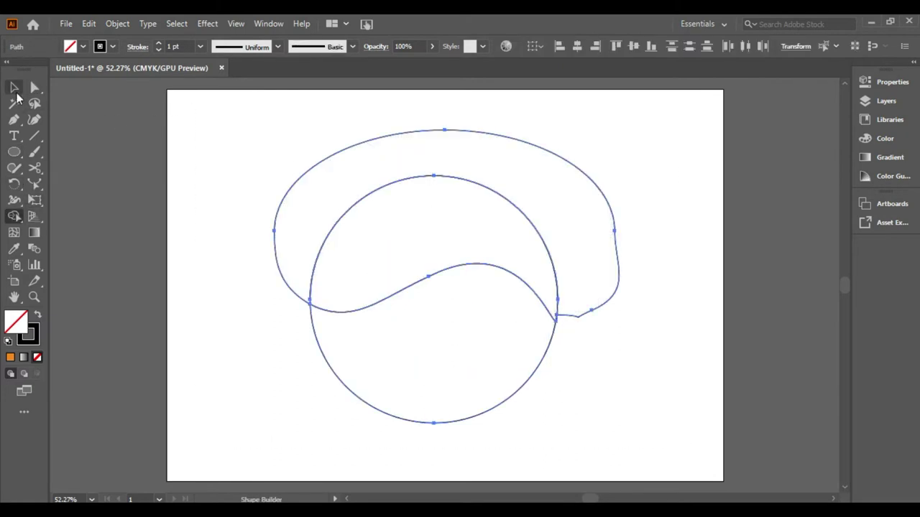
pyautogui.click(373, 151)
pyautogui.click(362, 138)
pyautogui.press('Delete')
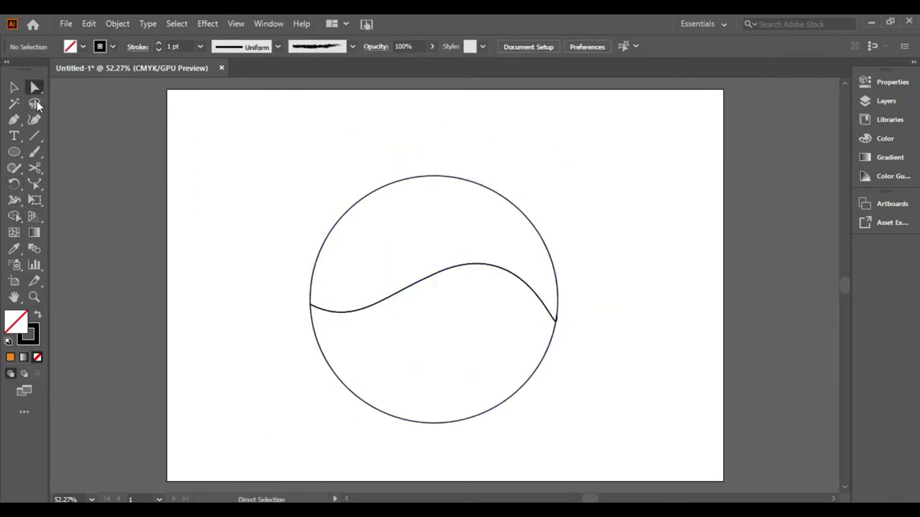
pyautogui.click(453, 269)
# Duplicate the top piece and reshape the copy into a second curve below the wave.
pyautogui.moveTo(441, 278)
pyautogui.mouseDown()
pyautogui.moveTo(495, 220)
pyautogui.moveTo(355, 205)
pyautogui.mouseUp()
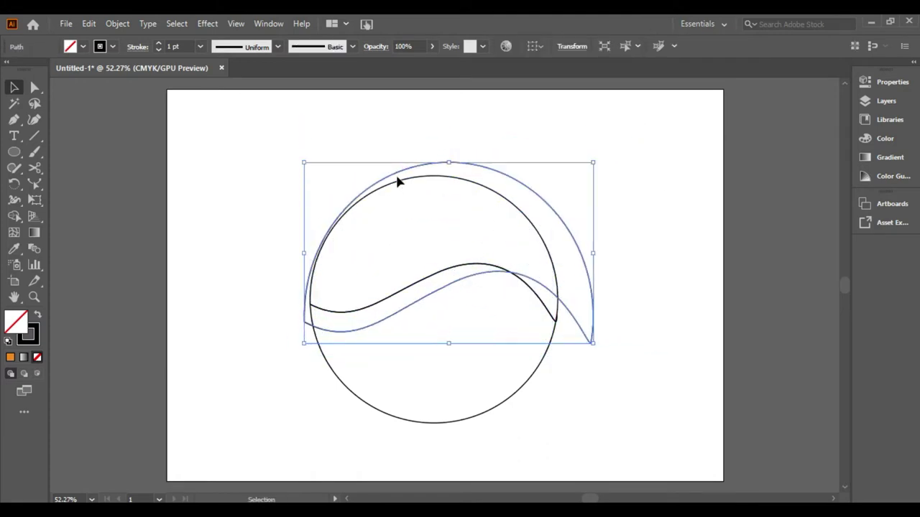
pyautogui.moveTo(355, 205); pyautogui.dragTo(315, 209)
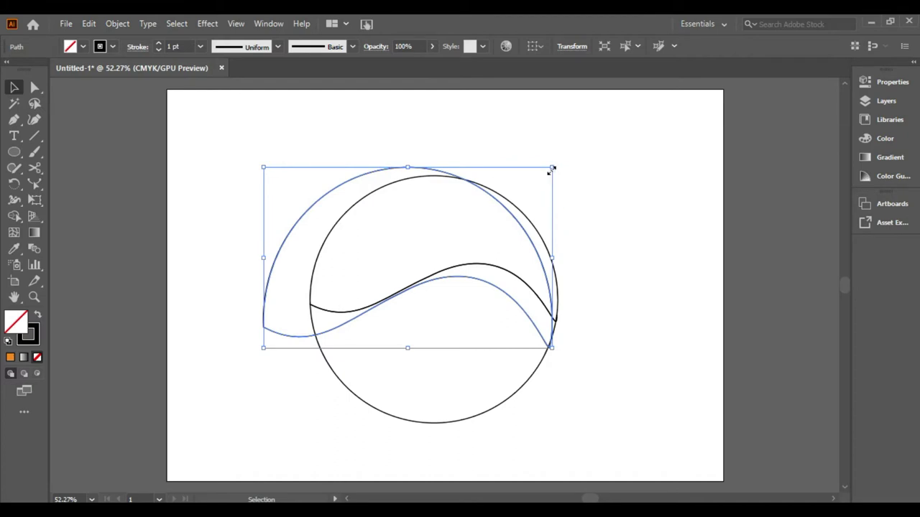
pyautogui.click(34, 87)
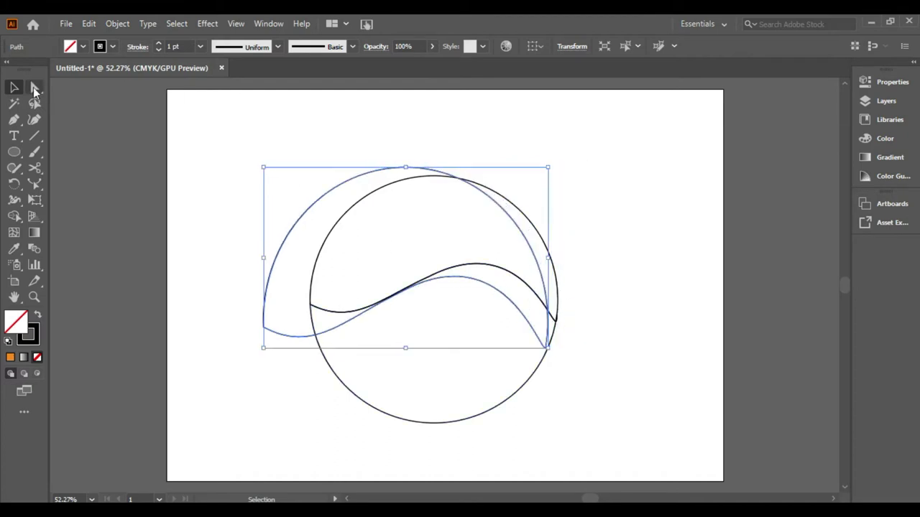
pyautogui.click(406, 168)
pyautogui.moveTo(406, 167); pyautogui.dragTo(440, 175)
pyautogui.moveTo(550, 334)
pyautogui.mouseDown()
pyautogui.moveTo(578, 335)
pyautogui.moveTo(587, 355)
pyautogui.mouseUp()
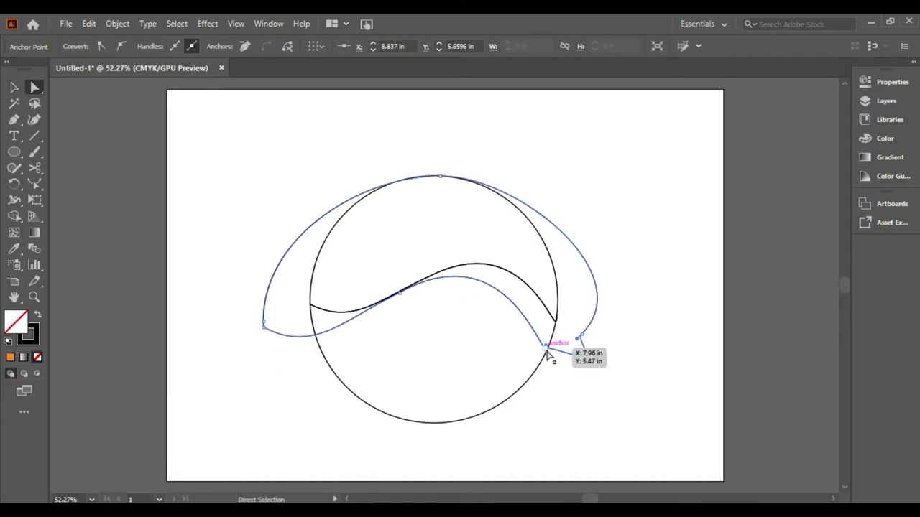
pyautogui.moveTo(502, 235); pyautogui.dragTo(516, 219)
pyautogui.moveTo(545, 348); pyautogui.dragTo(540, 359)
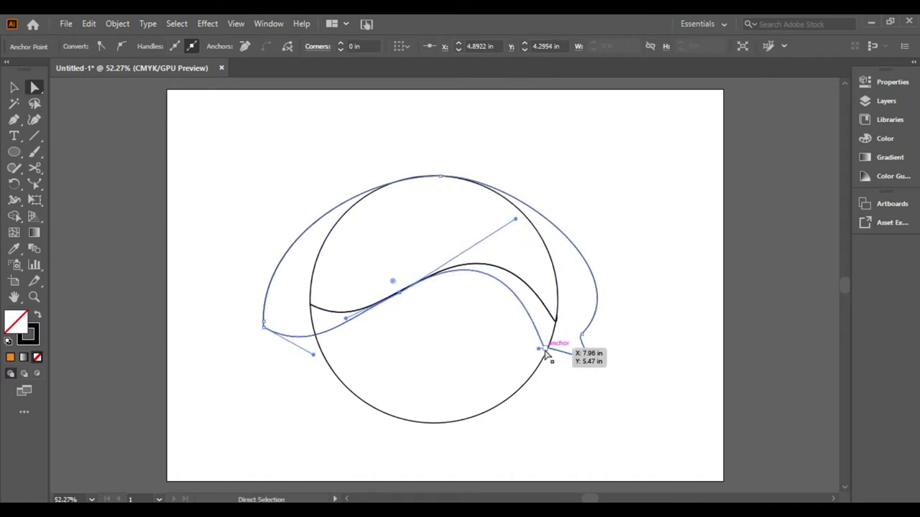
# Run Shape Builder on all paths and delete the outer left segment and leftover arc.
pyautogui.moveTo(682, 431); pyautogui.dragTo(194, 163)
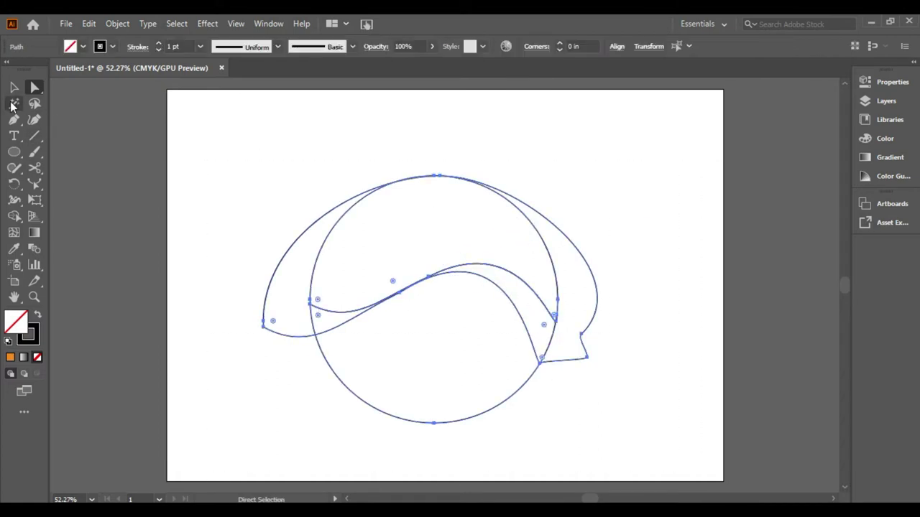
pyautogui.click(14, 216)
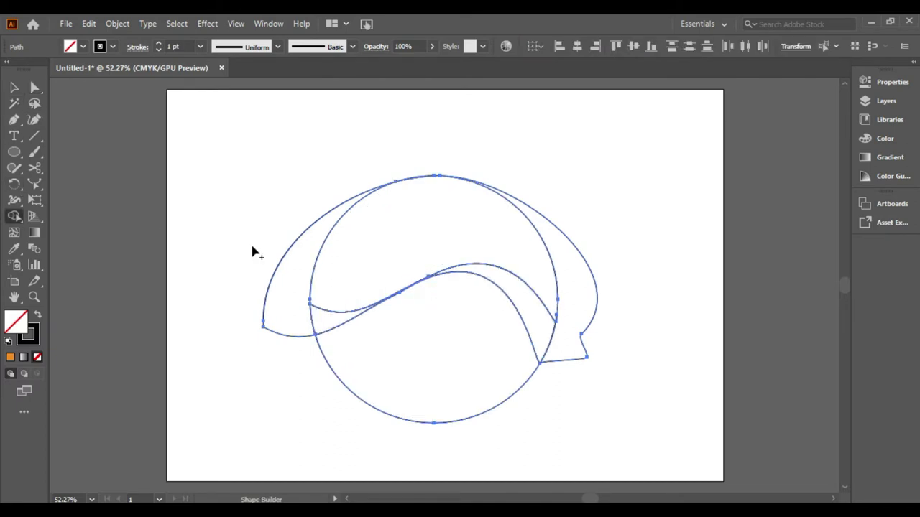
pyautogui.press('a')
pyautogui.click(271, 350)
pyautogui.click(277, 336)
pyautogui.press('Delete')
pyautogui.moveTo(287, 267); pyautogui.dragTo(323, 340)
pyautogui.press('Delete')
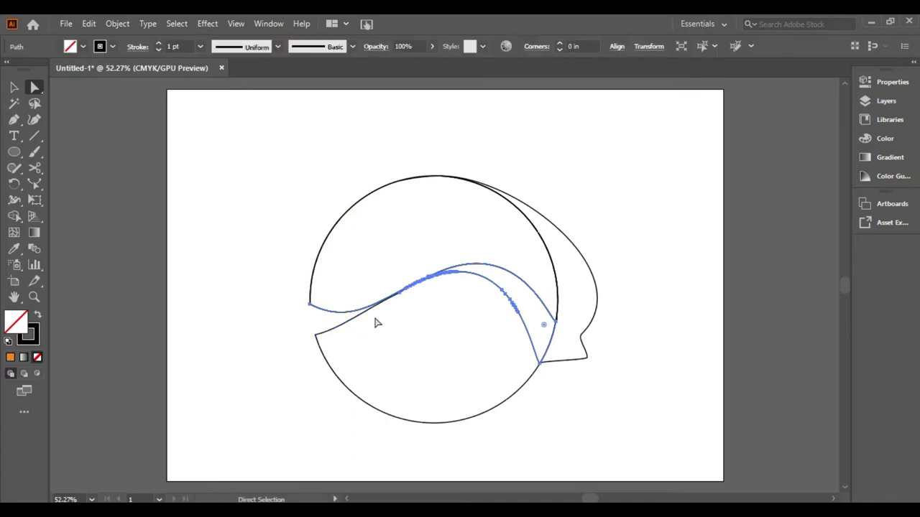
# Delete the flap sticking out on the circle's right side.
pyautogui.click(359, 324)
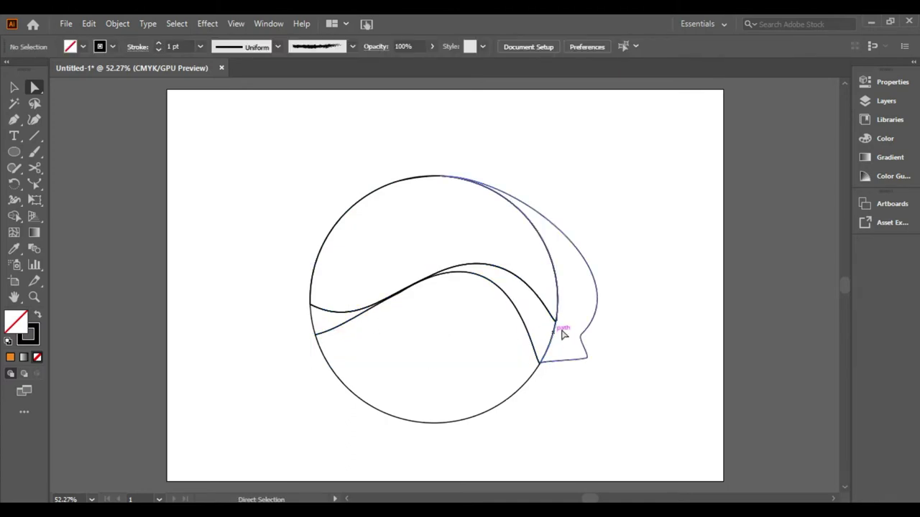
pyautogui.click(563, 335)
pyautogui.press('Delete')
pyautogui.moveTo(294, 320); pyautogui.dragTo(334, 343)
pyautogui.click(494, 301)
pyautogui.click(402, 294)
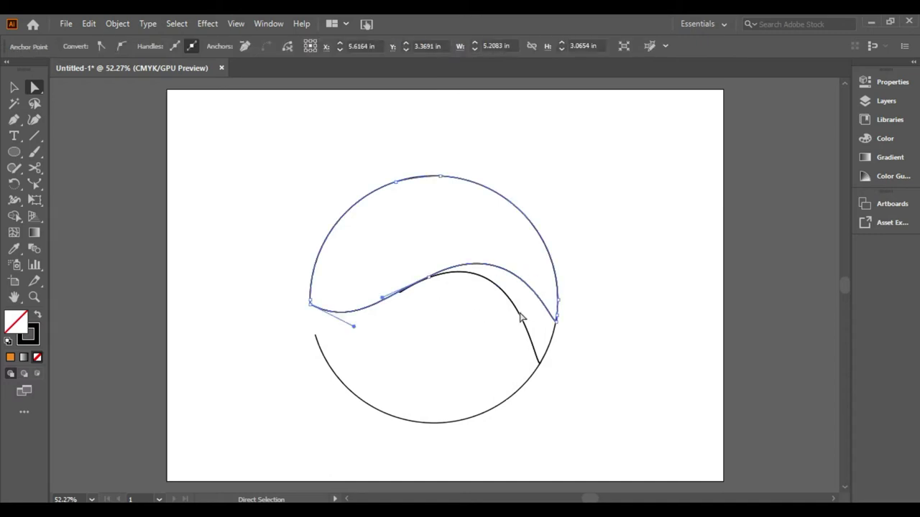
pyautogui.click(478, 311)
pyautogui.click(406, 291)
pyautogui.click(394, 308)
# Draw a small circle overlapping the main circle's lower left edge.
pyautogui.moveTo(19, 152); pyautogui.dragTo(65, 182)
pyautogui.moveTo(375, 403); pyautogui.dragTo(393, 409)
pyautogui.press('a')
pyautogui.moveTo(390, 365); pyautogui.dragTo(379, 355)
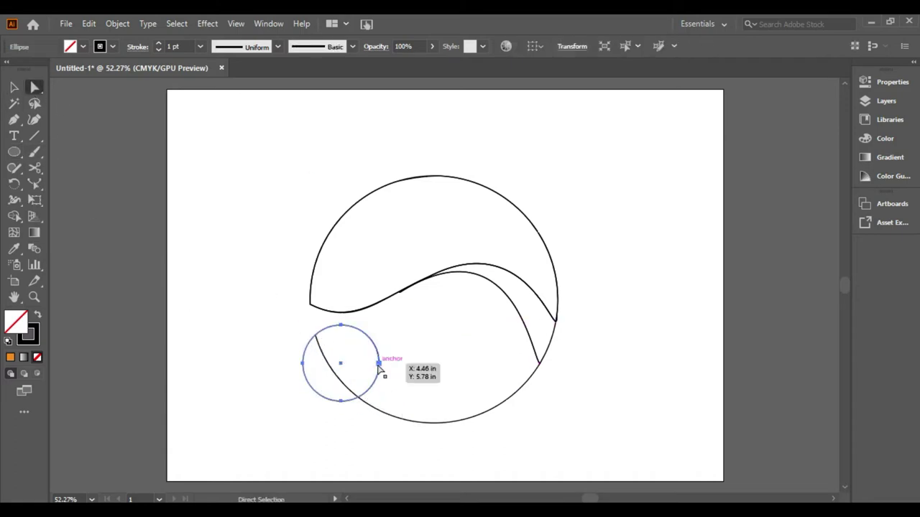
# Stretch the small circle into a teardrop and pull its top edge down into a wave.
pyautogui.moveTo(379, 363); pyautogui.dragTo(539, 364)
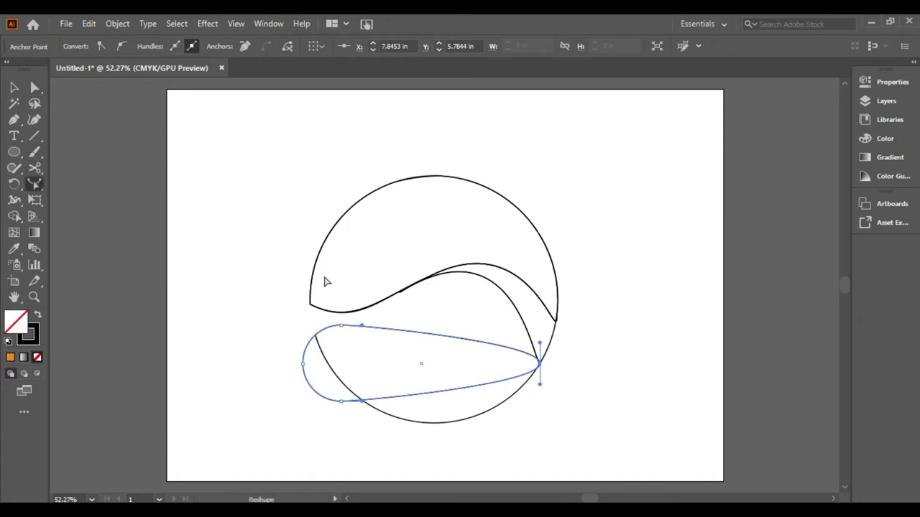
pyautogui.moveTo(434, 334); pyautogui.dragTo(429, 359)
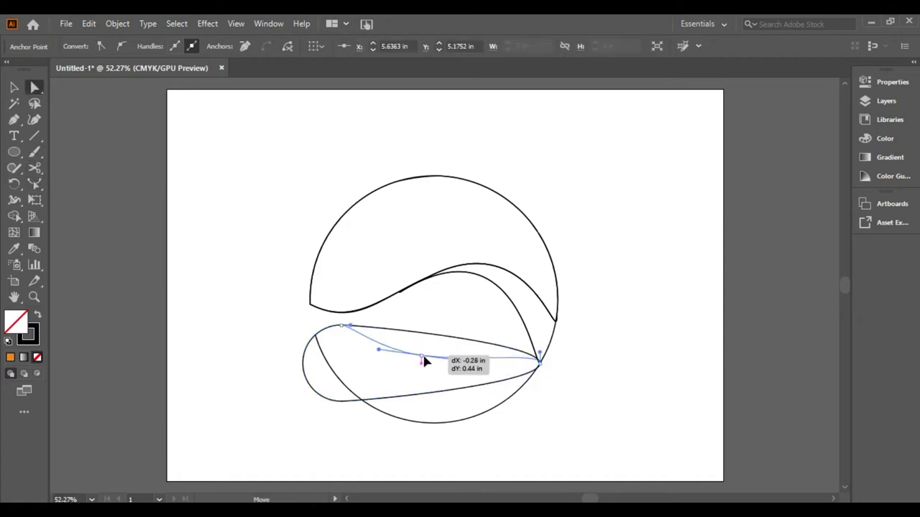
pyautogui.click(398, 332)
pyautogui.click(539, 364)
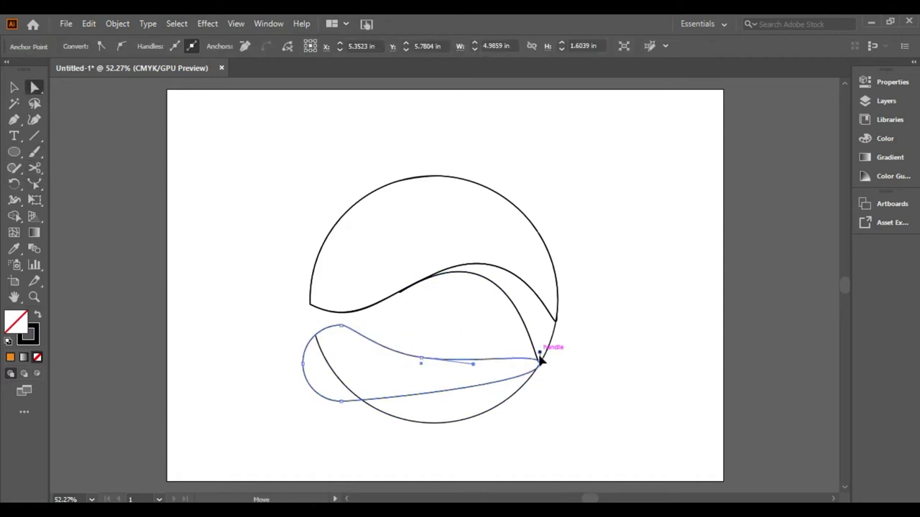
pyautogui.click(523, 379)
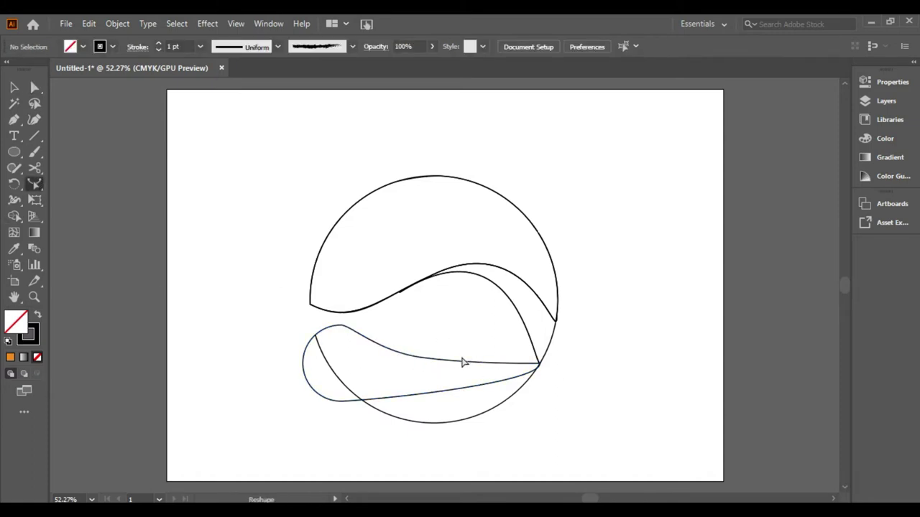
# Pull the lower path up into a bump and bend its bottom segment.
pyautogui.click(13, 87)
pyautogui.click(474, 363)
pyautogui.press('a')
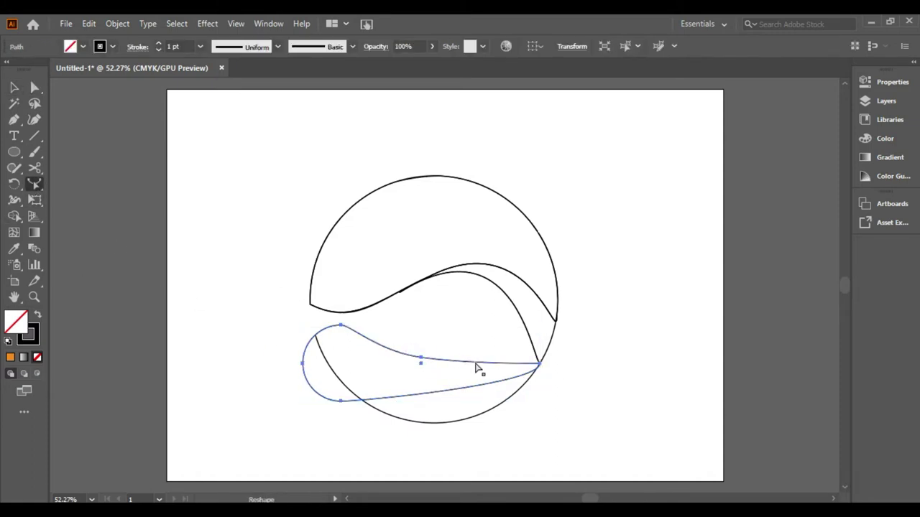
pyautogui.moveTo(474, 368); pyautogui.dragTo(477, 342)
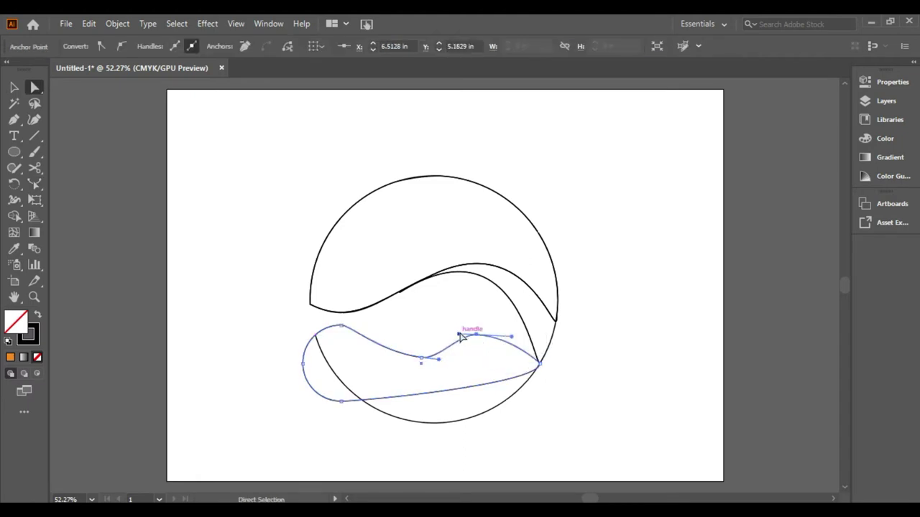
pyautogui.click(477, 336)
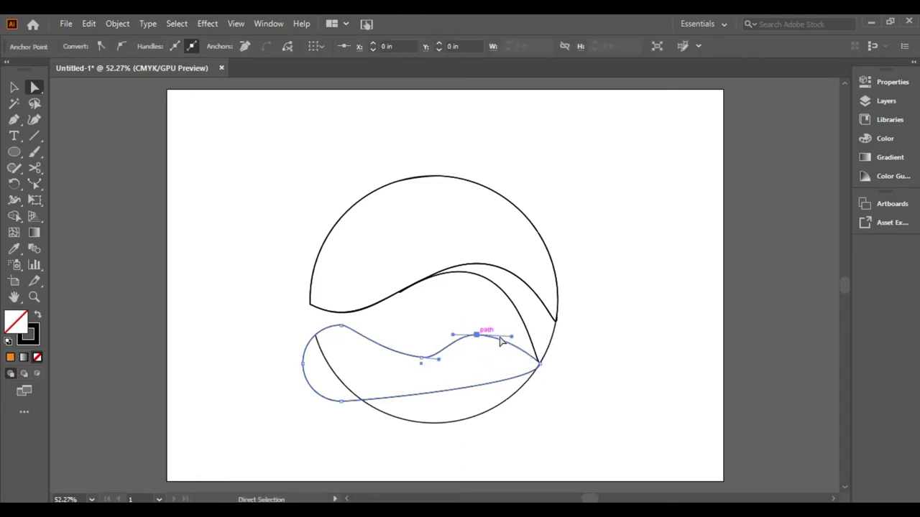
pyautogui.click(342, 326)
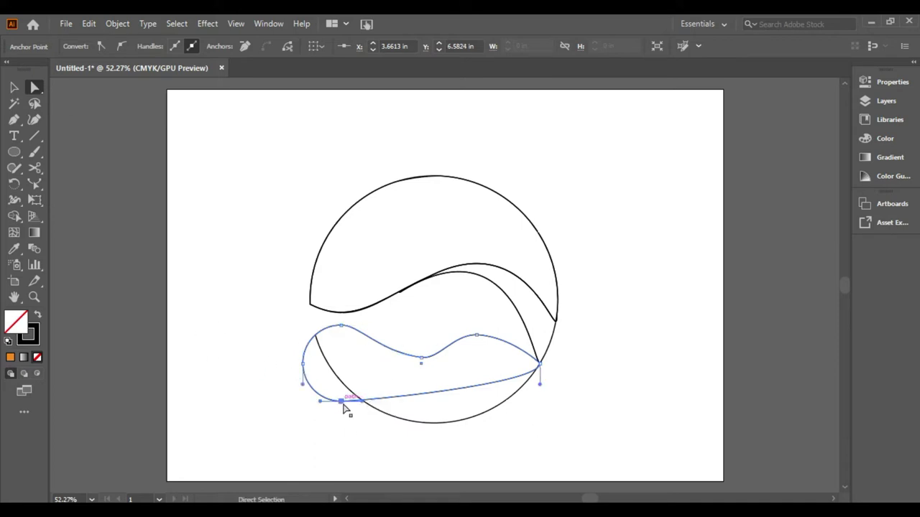
pyautogui.press('a')
pyautogui.moveTo(486, 388); pyautogui.dragTo(500, 370)
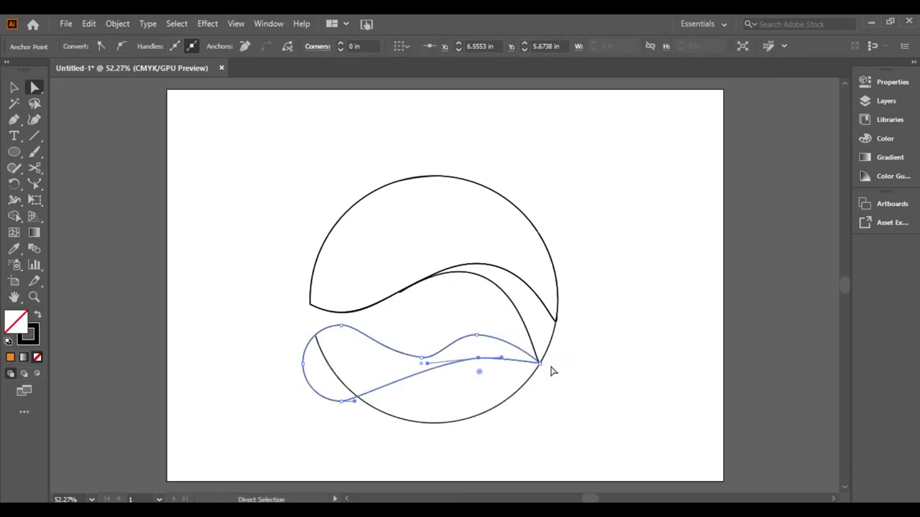
# Raise the wave's peak toward the right and refine its curves into an S-shape.
pyautogui.moveTo(483, 367); pyautogui.dragTo(468, 308)
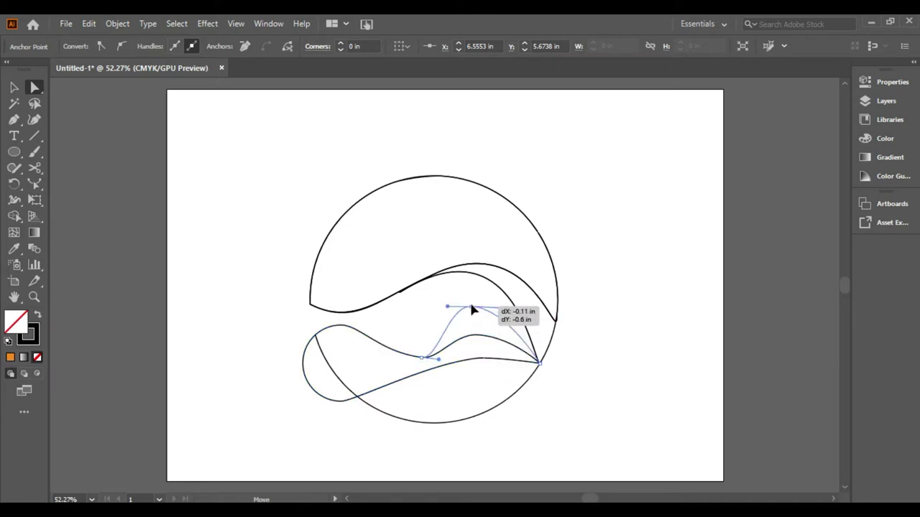
pyautogui.moveTo(421, 359); pyautogui.dragTo(415, 332)
pyautogui.click(416, 331)
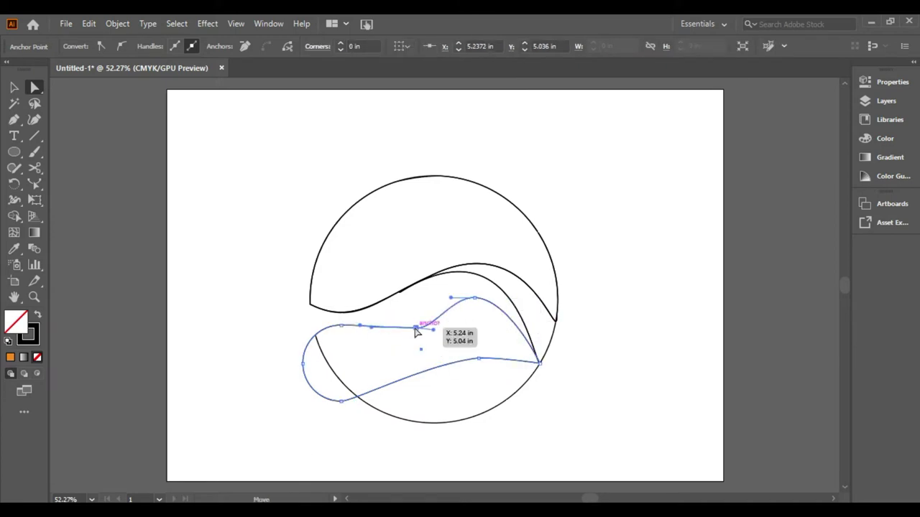
pyautogui.moveTo(373, 332); pyautogui.dragTo(392, 336)
pyautogui.moveTo(478, 359); pyautogui.dragTo(476, 324)
pyautogui.moveTo(340, 401)
pyautogui.mouseDown()
pyautogui.moveTo(365, 403)
pyautogui.moveTo(357, 400)
pyautogui.moveTo(388, 384)
pyautogui.mouseUp()
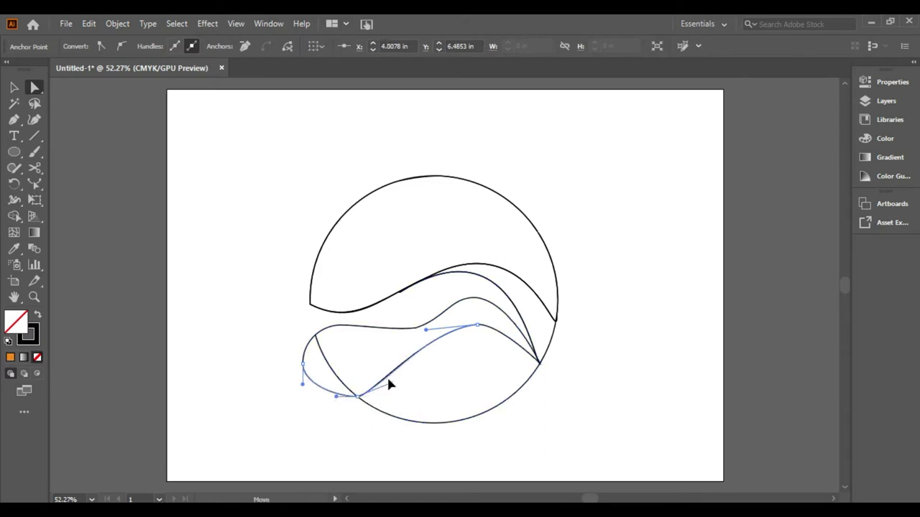
pyautogui.moveTo(422, 419); pyautogui.dragTo(422, 417)
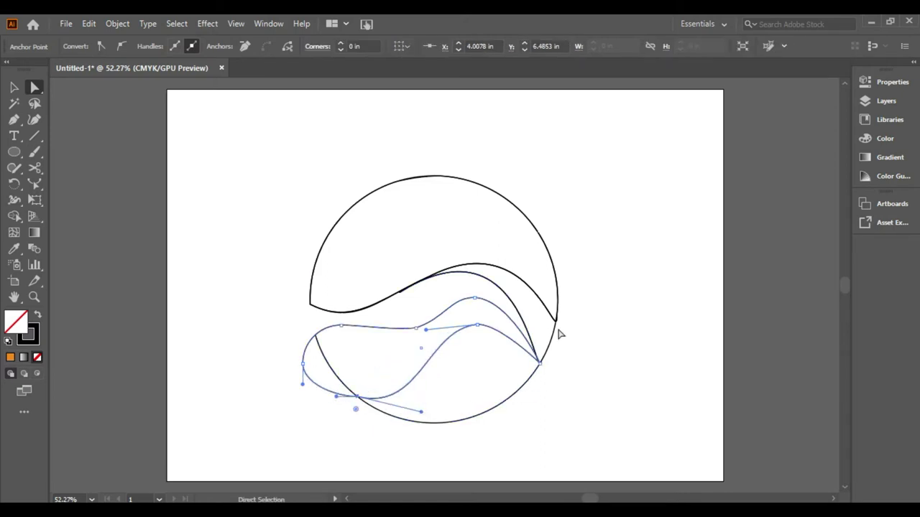
pyautogui.click(251, 355)
# Select all paths with the Shape Builder tool active.
pyautogui.press('v')
pyautogui.moveTo(195, 117); pyautogui.dragTo(671, 458)
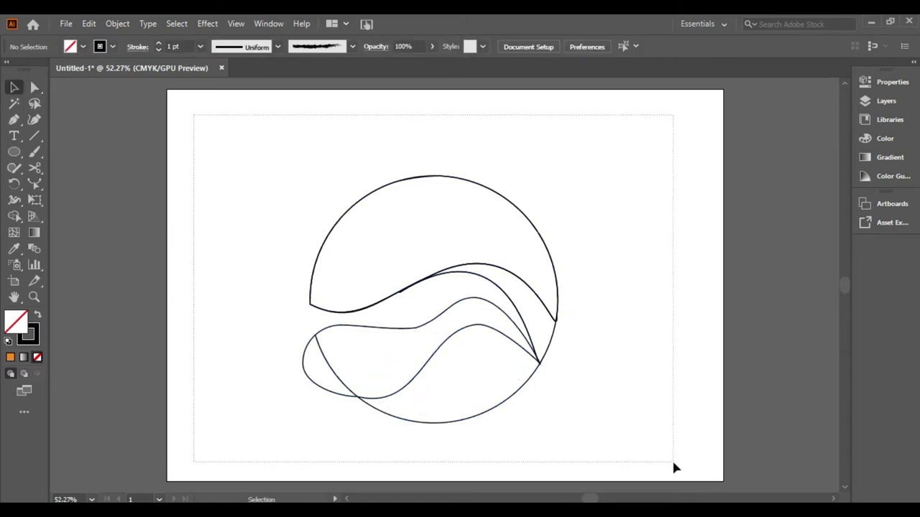
pyautogui.hotkey('shift', 'm')
# Merge the lower region into a single shape with Shape Builder.
pyautogui.click(363, 359)
pyautogui.press('a')
pyautogui.click(168, 220)
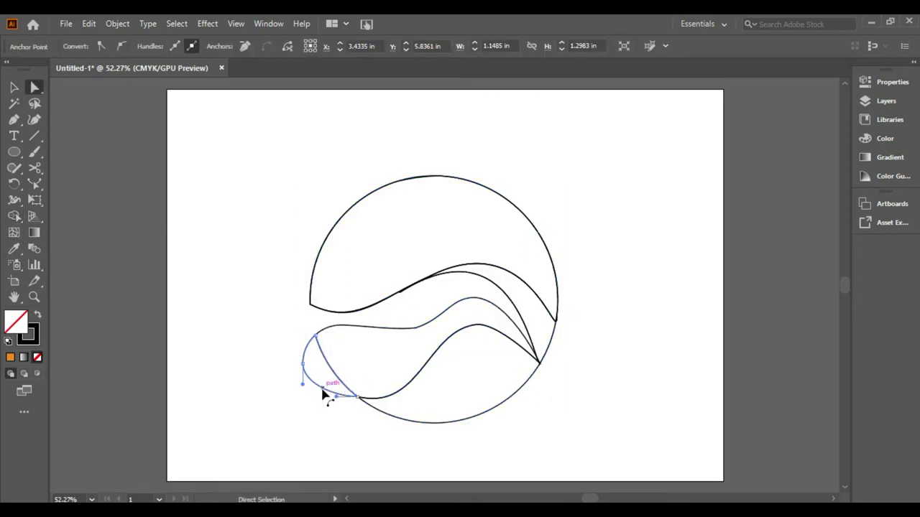
# Draw an ellipse at the circle's lower right and drag its anchors toward the wave tip.
pyautogui.moveTo(432, 373); pyautogui.dragTo(525, 443)
pyautogui.press('a')
pyautogui.moveTo(523, 403); pyautogui.dragTo(538, 365)
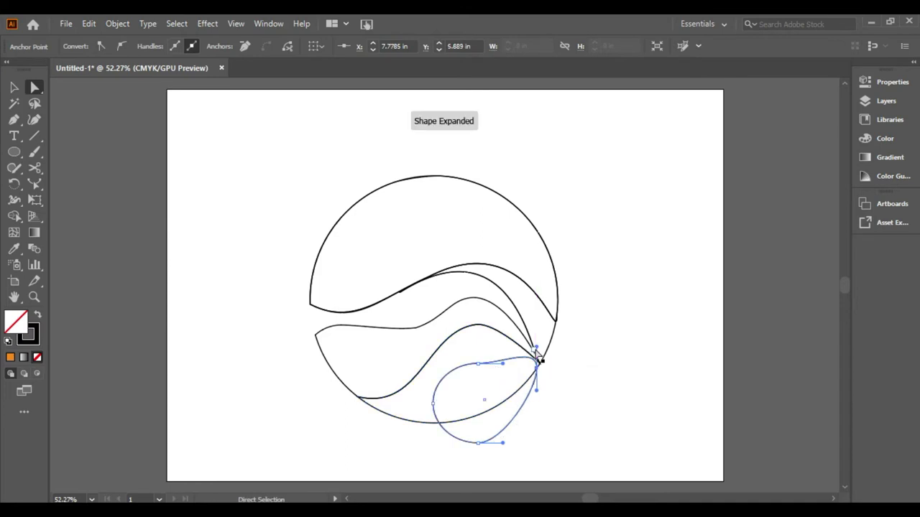
pyautogui.moveTo(432, 402); pyautogui.dragTo(375, 413)
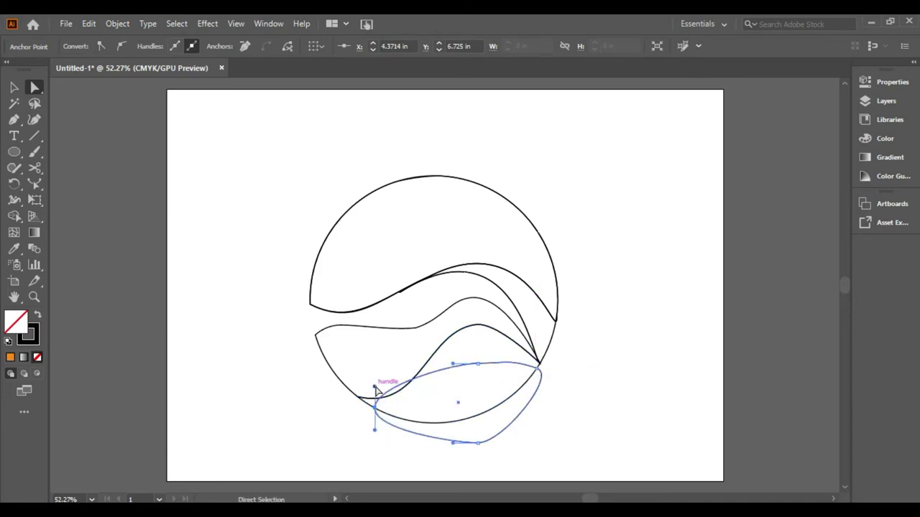
pyautogui.click(467, 369)
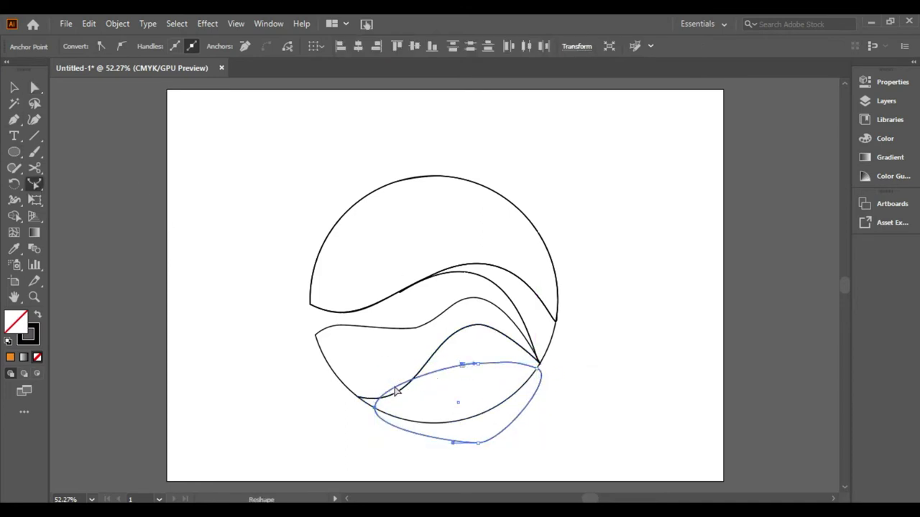
pyautogui.moveTo(394, 396)
pyautogui.mouseDown()
pyautogui.moveTo(380, 415)
pyautogui.moveTo(429, 397)
pyautogui.moveTo(470, 357)
pyautogui.mouseUp()
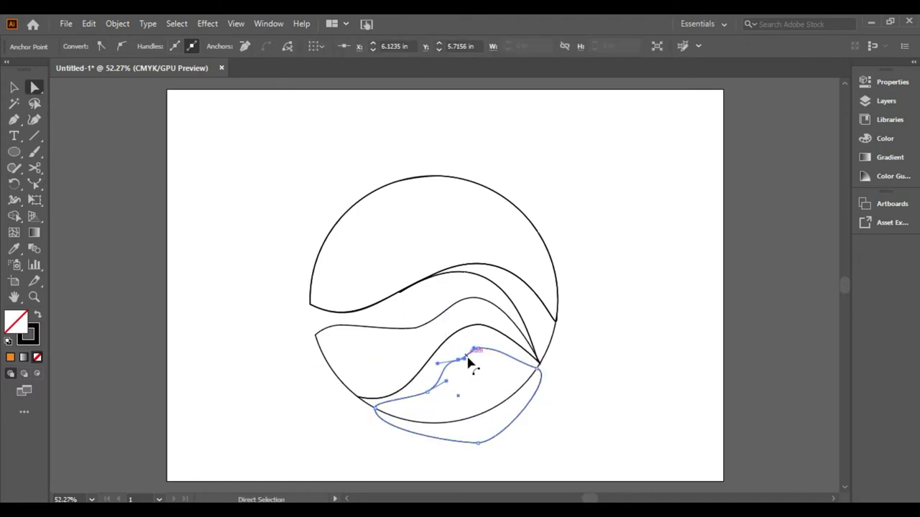
pyautogui.click(473, 376)
pyautogui.moveTo(472, 376); pyautogui.dragTo(480, 347)
pyautogui.moveTo(417, 384); pyautogui.dragTo(438, 396)
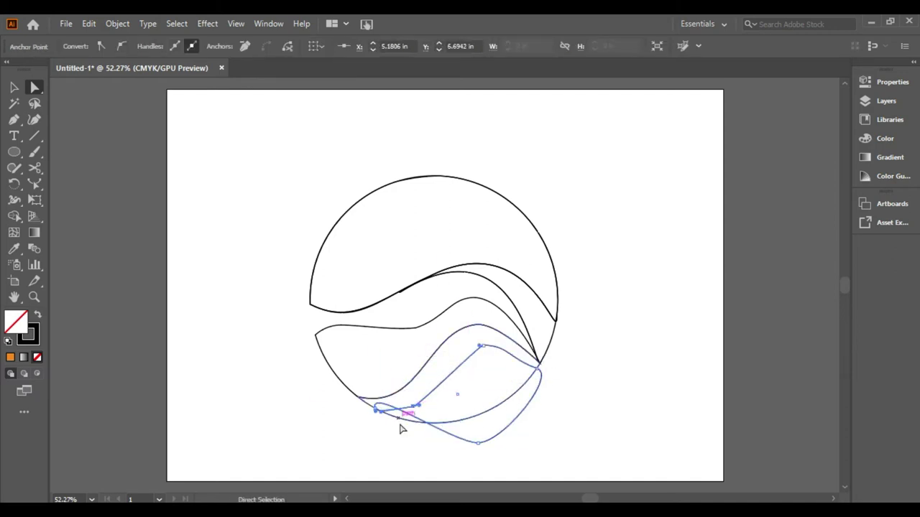
# Flatten the ellipse's lower loop and swing its handles into an S-curve wave.
pyautogui.moveTo(474, 447)
pyautogui.mouseDown()
pyautogui.moveTo(438, 456)
pyautogui.moveTo(421, 435)
pyautogui.moveTo(460, 433)
pyautogui.mouseUp()
pyautogui.scroll(-3, 383, 364)
pyautogui.scroll(5, 383, 364)
pyautogui.scroll(-4, 403, 432)
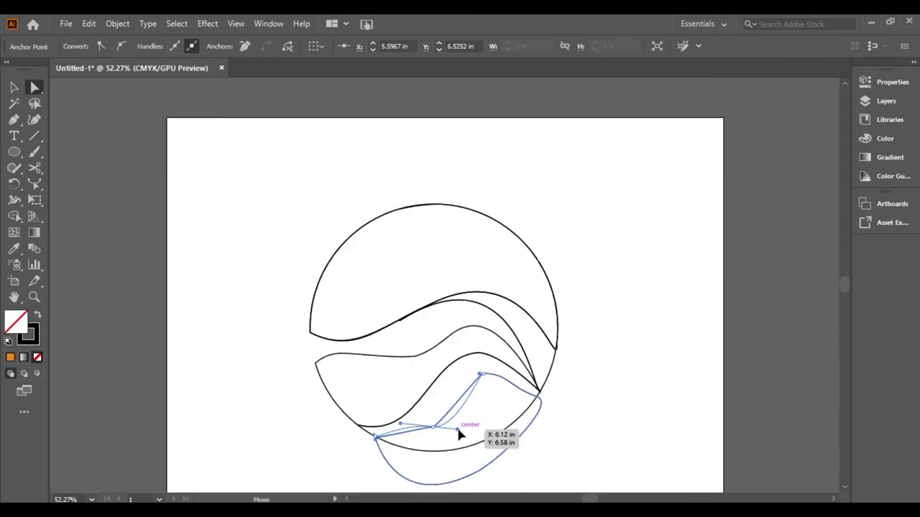
pyautogui.moveTo(493, 378); pyautogui.dragTo(465, 381)
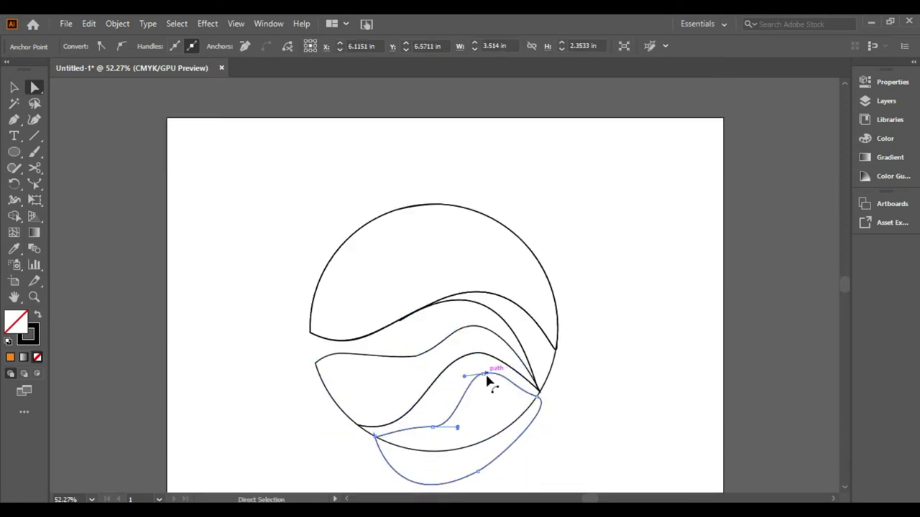
pyautogui.moveTo(460, 429); pyautogui.dragTo(452, 419)
pyautogui.moveTo(480, 374); pyautogui.dragTo(476, 376)
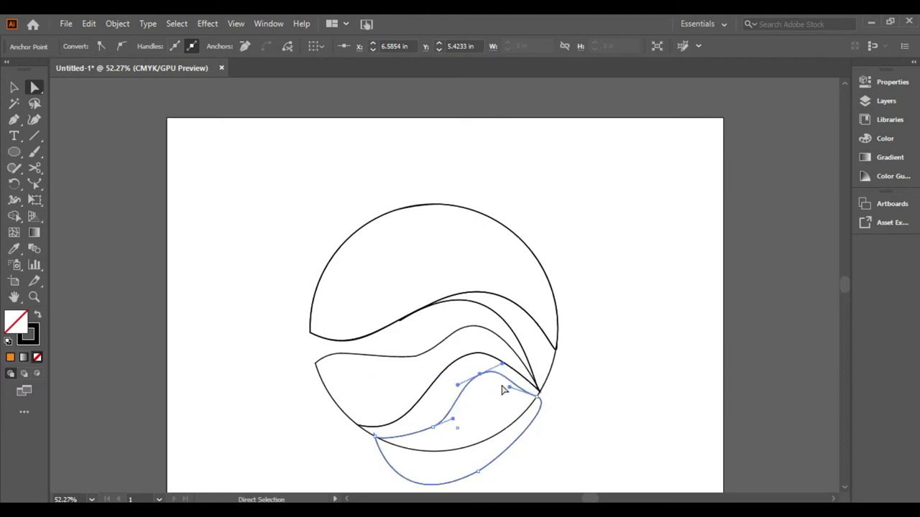
pyautogui.click(586, 396)
pyautogui.scroll(-2, 430, 388)
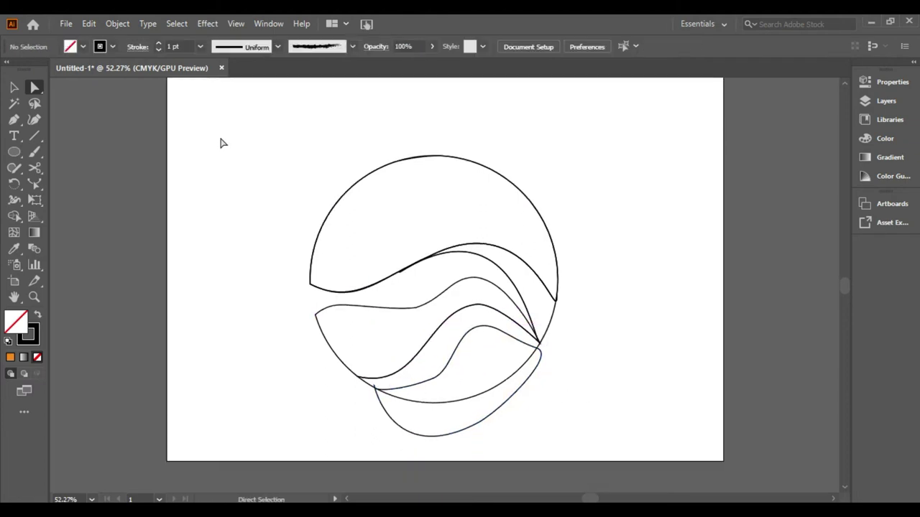
# Delete the stray piece hanging below the circle.
pyautogui.hotkey('ctrl', 'a')
pyautogui.press('v')
pyautogui.hotkey('ctrl', 'shift', 'a')
pyautogui.click(509, 408)
pyautogui.press('Delete')
pyautogui.hotkey('ctrl', 'a')
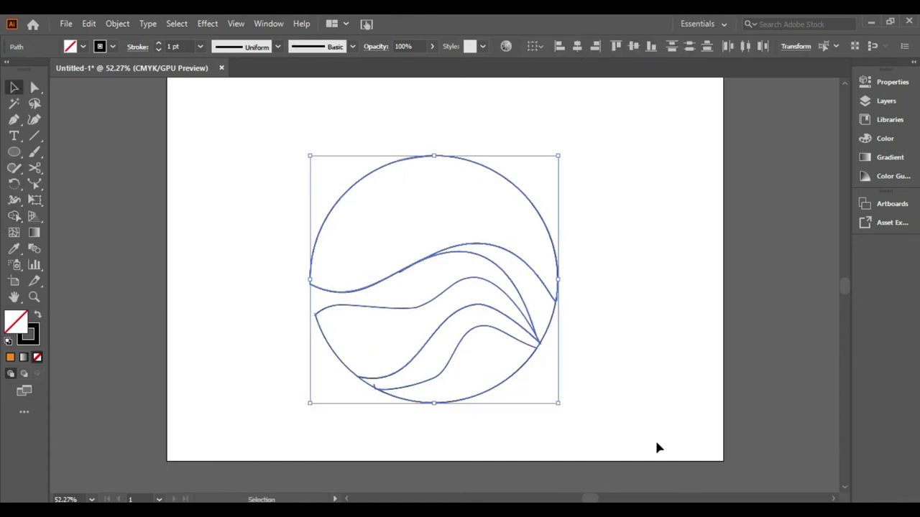
# Fill the top, lower and bottom bands of the circle orange.
pyautogui.click(656, 448)
pyautogui.click(340, 198)
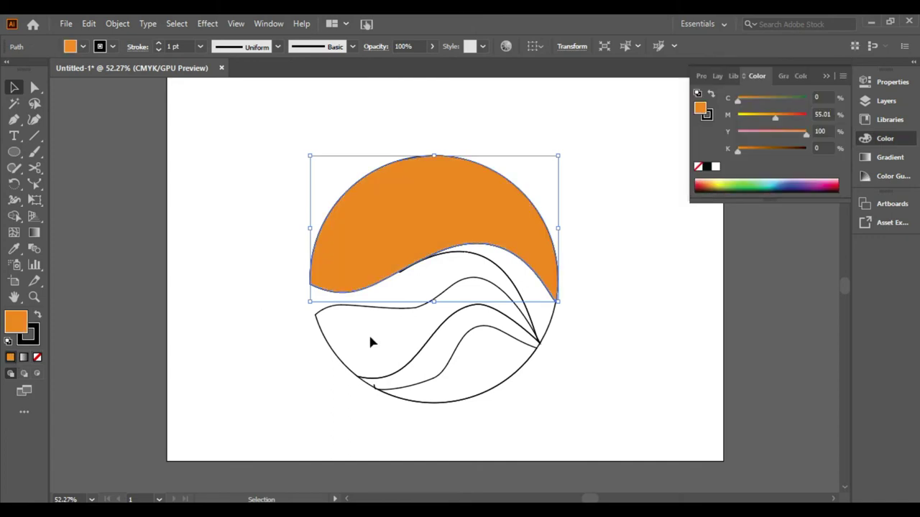
pyautogui.click(371, 343)
pyautogui.click(413, 363)
pyautogui.click(83, 46)
pyautogui.click(123, 73)
pyautogui.click(447, 407)
pyautogui.click(83, 46)
pyautogui.click(123, 72)
pyautogui.click(538, 281)
# Try filling the larger wave band red, then undo it.
pyautogui.click(529, 309)
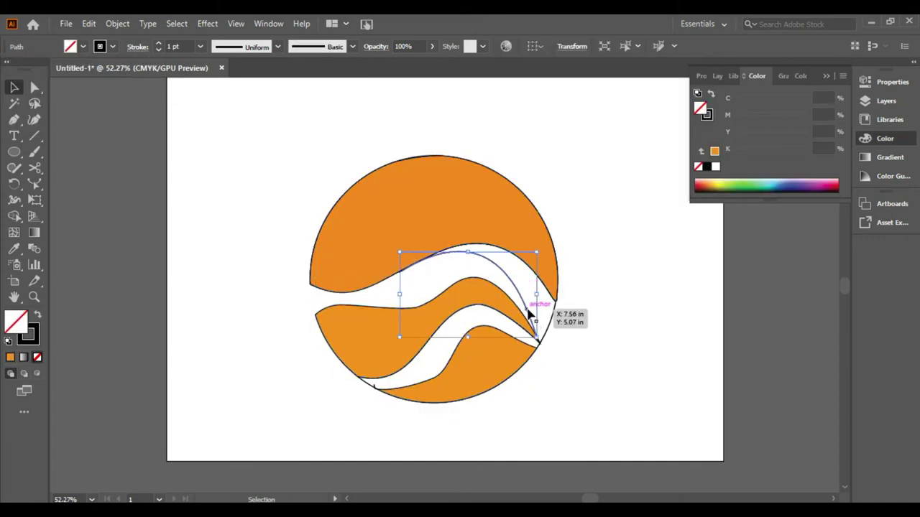
pyautogui.click(538, 327)
pyautogui.click(83, 46)
pyautogui.click(113, 69)
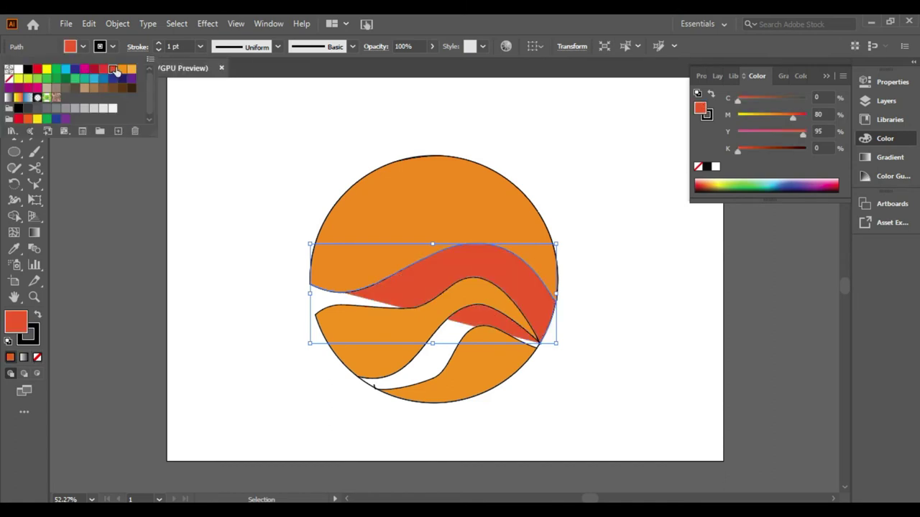
pyautogui.hotkey('ctrl', 'z')
# Join the two wave curves into one grouped path and fill it red.
pyautogui.click(524, 304)
pyautogui.click(551, 320)
pyautogui.rightClick(553, 317)
pyautogui.click(585, 129)
pyautogui.rightClick(564, 295)
pyautogui.click(582, 93)
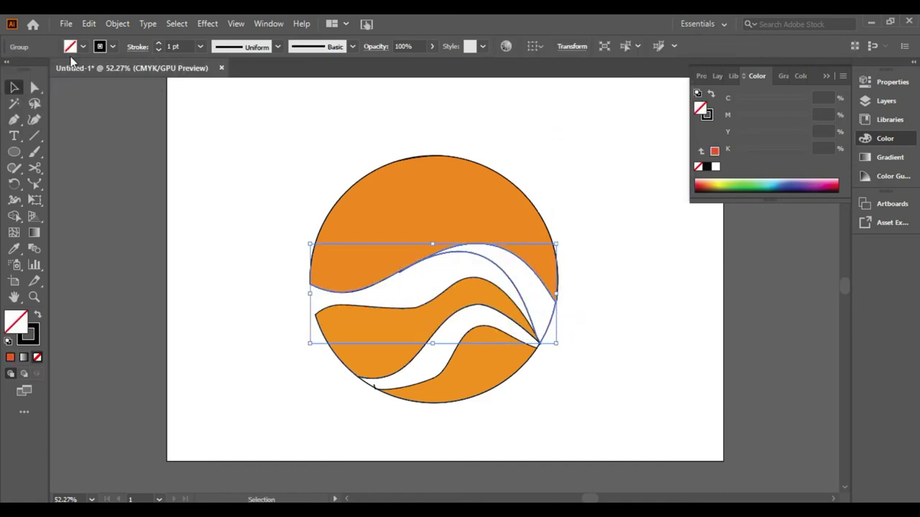
pyautogui.click(10, 357)
# Set the stroke to None on all shapes.
pyautogui.hotkey('ctrl', 'shift', 'a')
pyautogui.hotkey('ctrl', 'a')
pyautogui.click(112, 47)
pyautogui.click(8, 71)
pyautogui.click(179, 147)
pyautogui.scroll(1, 280, 235)
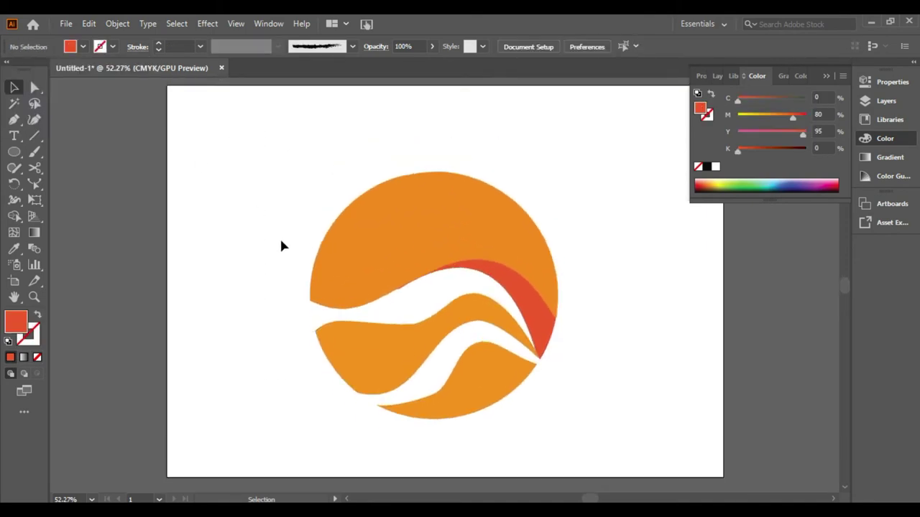
# Move and enlarge the lower wave shape and nudge one of its anchors.
pyautogui.scroll(-3, 282, 247)
pyautogui.scroll(-1, 298, 257)
pyautogui.moveTo(439, 343)
pyautogui.mouseDown()
pyautogui.moveTo(467, 315)
pyautogui.moveTo(480, 341)
pyautogui.mouseUp()
pyautogui.moveTo(376, 273); pyautogui.dragTo(374, 261)
pyautogui.click(37, 87)
pyautogui.moveTo(534, 298); pyautogui.dragTo(529, 305)
# Recolor the lower wave red by sampling the upper red band.
pyautogui.doubleClick(17, 324)
pyautogui.click(453, 134)
pyautogui.click(528, 244)
pyautogui.press('v')
# Send the red wave behind the orange wave and resize it slightly.
pyautogui.rightClick(507, 312)
pyautogui.click(710, 465)
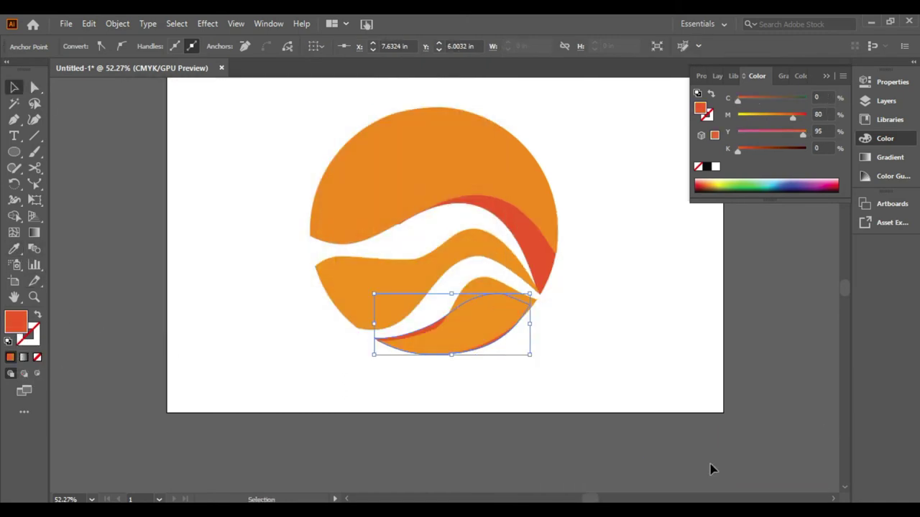
pyautogui.moveTo(523, 352); pyautogui.dragTo(524, 353)
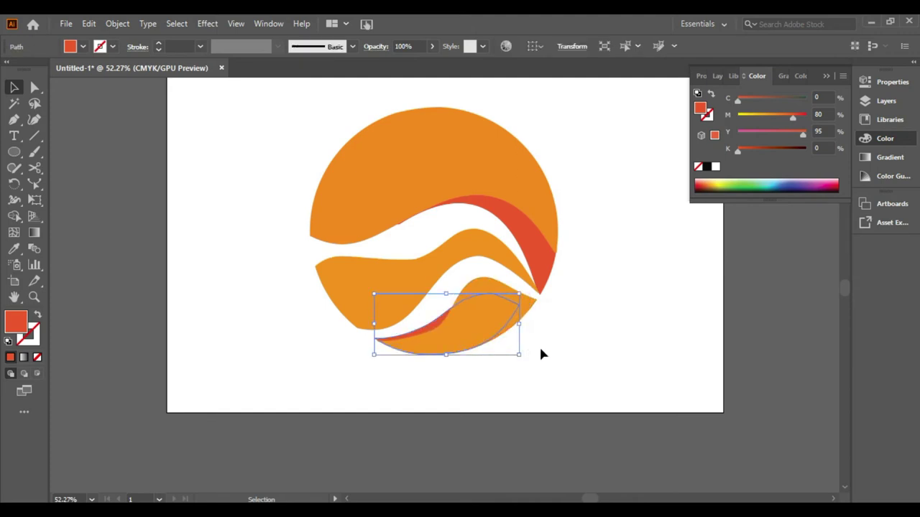
pyautogui.click(568, 318)
pyautogui.scroll(2, 321, 330)
pyautogui.scroll(2, 603, 293)
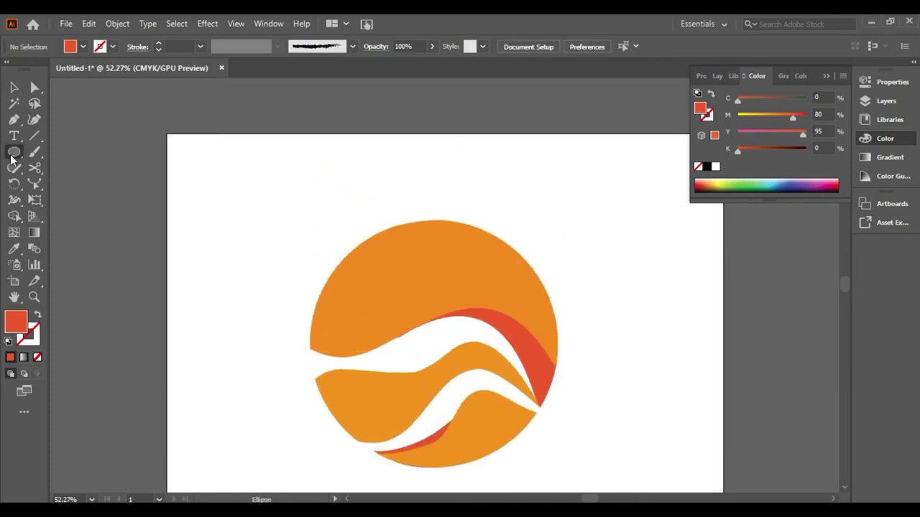
# Taper the red rectangle into a triangular cone stem.
pyautogui.moveTo(13, 151); pyautogui.dragTo(71, 151)
pyautogui.moveTo(378, 161); pyautogui.dragTo(410, 202)
pyautogui.press('a')
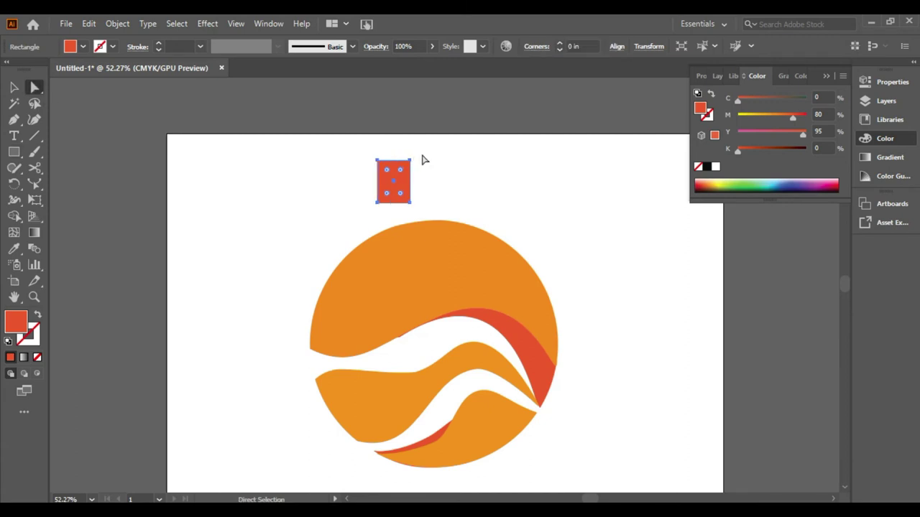
pyautogui.moveTo(377, 158)
pyautogui.mouseDown()
pyautogui.moveTo(376, 180)
pyautogui.moveTo(410, 248)
pyautogui.moveTo(411, 219)
pyautogui.mouseUp()
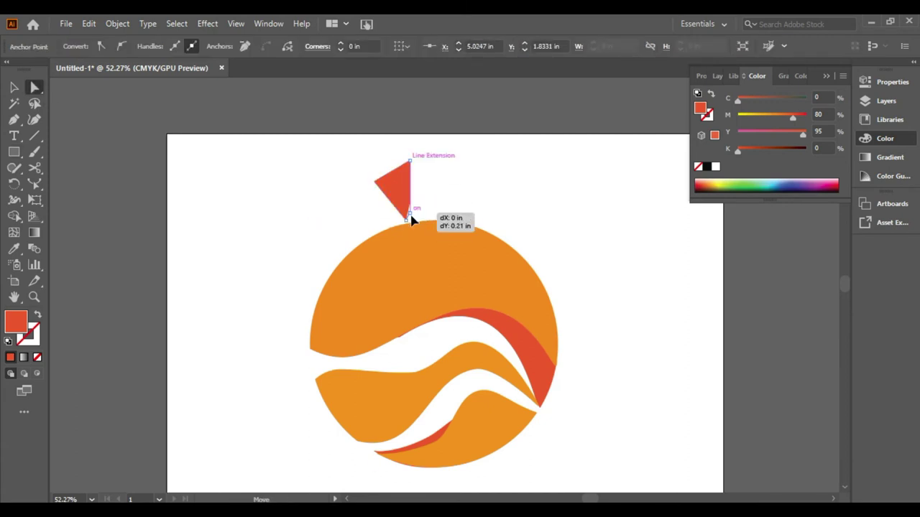
pyautogui.click(389, 171)
# Draw a small polygon and a small ellipse, filling the ellipse white.
pyautogui.moveTo(14, 152); pyautogui.dragTo(65, 200)
pyautogui.moveTo(301, 194); pyautogui.dragTo(314, 208)
pyautogui.click(57, 186)
pyautogui.moveTo(224, 189)
pyautogui.mouseDown()
pyautogui.moveTo(260, 209)
pyautogui.moveTo(265, 184)
pyautogui.mouseUp()
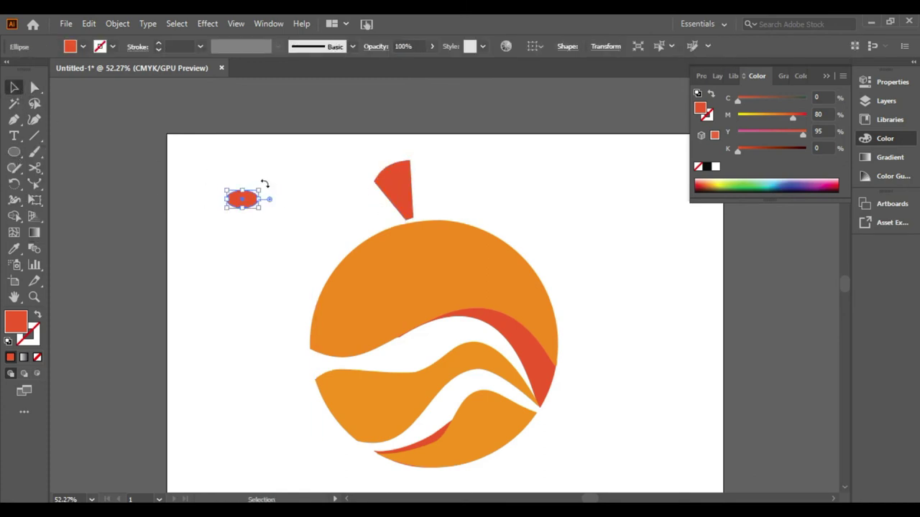
pyautogui.doubleClick(19, 317)
pyautogui.press('Return')
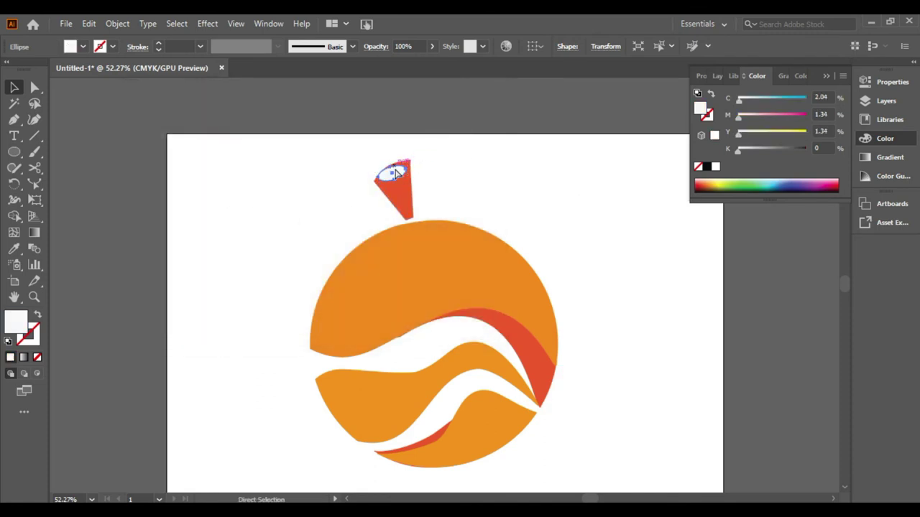
# Fill the cone stem dark brown and return the view to 100%.
pyautogui.hotkey('ctrl', '+')
pyautogui.hotkey('ctrl', '+')
pyautogui.hotkey('ctrl', '+')
pyautogui.moveTo(498, 201); pyautogui.dragTo(612, 239)
pyautogui.scroll(-2, 612, 239)
pyautogui.click(503, 373)
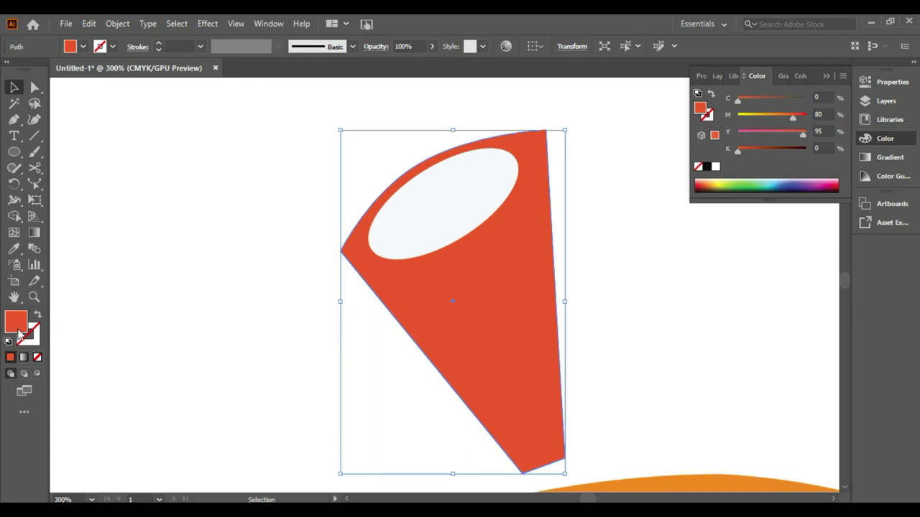
pyautogui.doubleClick(16, 322)
pyautogui.click(455, 136)
pyautogui.click(628, 251)
pyautogui.hotkey('ctrl', '1')
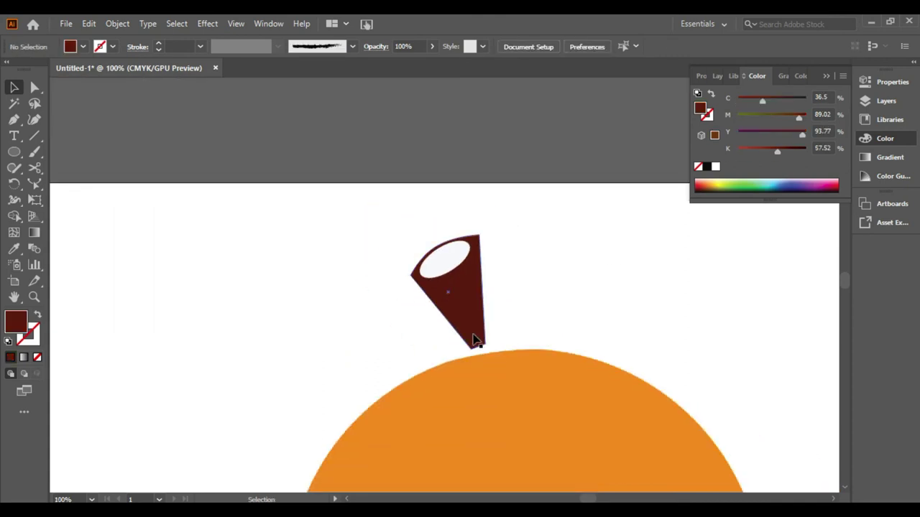
# Straighten the stem, then draw an ellipse beside it and pull it into a tilted leaf.
pyautogui.moveTo(475, 350); pyautogui.dragTo(479, 350)
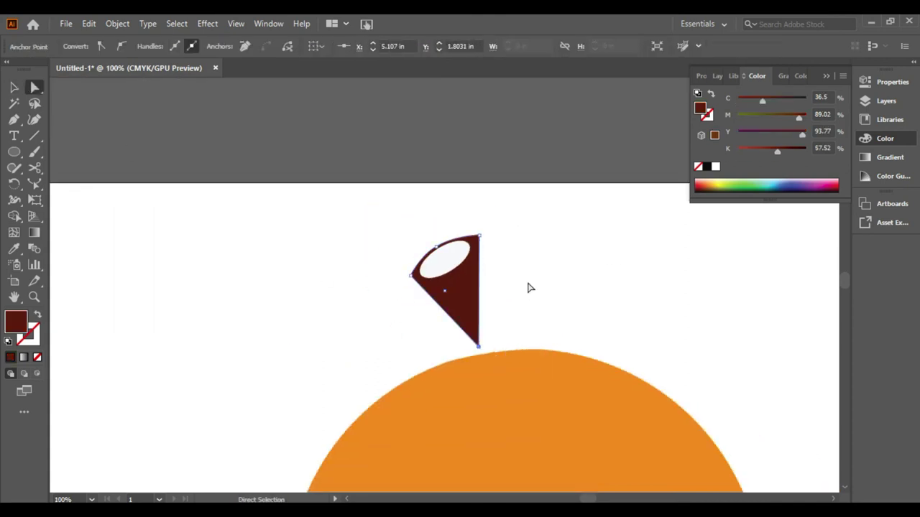
pyautogui.click(526, 294)
pyautogui.scroll(1, 509, 260)
pyautogui.moveTo(514, 275); pyautogui.dragTo(667, 341)
pyautogui.press('a')
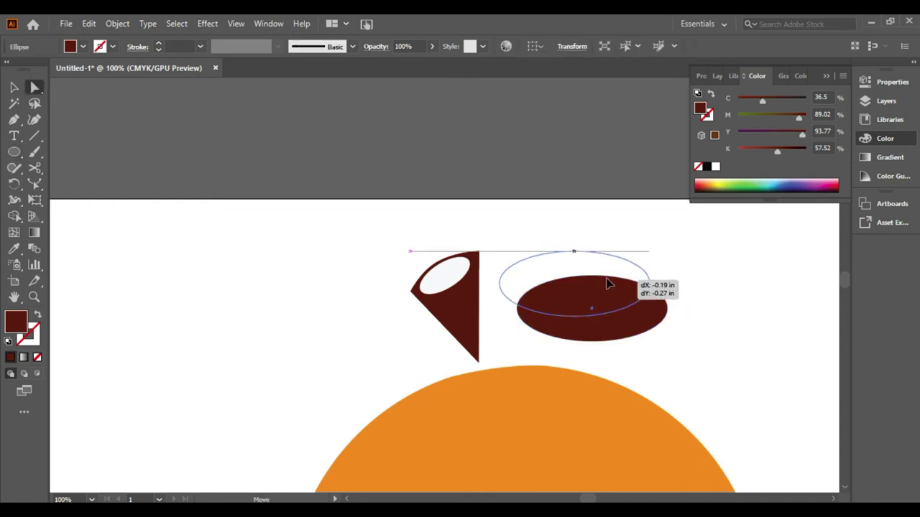
pyautogui.moveTo(626, 312); pyautogui.dragTo(639, 313)
pyautogui.moveTo(657, 283); pyautogui.dragTo(738, 274)
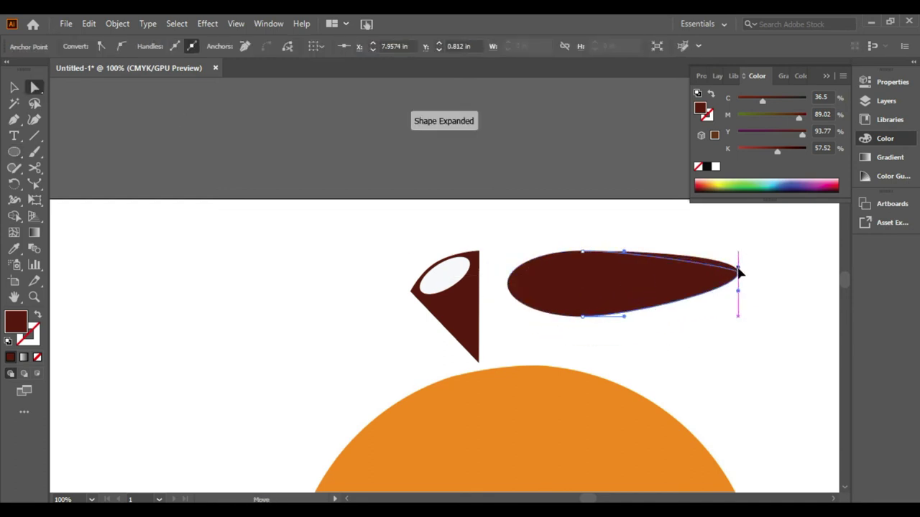
pyautogui.click(740, 307)
pyautogui.click(657, 307)
pyautogui.press('v')
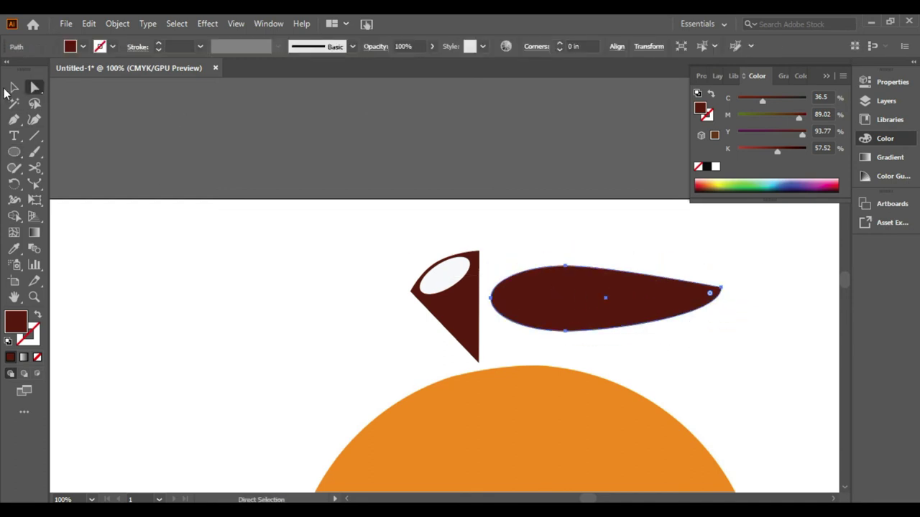
pyautogui.moveTo(724, 265); pyautogui.dragTo(687, 273)
# Copy the cone into a thin sliver forming a vein slit in the leaf.
pyautogui.moveTo(497, 352)
pyautogui.mouseDown()
pyautogui.moveTo(499, 318)
pyautogui.moveTo(538, 263)
pyautogui.moveTo(517, 260)
pyautogui.mouseUp()
pyautogui.moveTo(527, 205)
pyautogui.mouseDown()
pyautogui.moveTo(526, 158)
pyautogui.moveTo(592, 269)
pyautogui.moveTo(596, 306)
pyautogui.mouseUp()
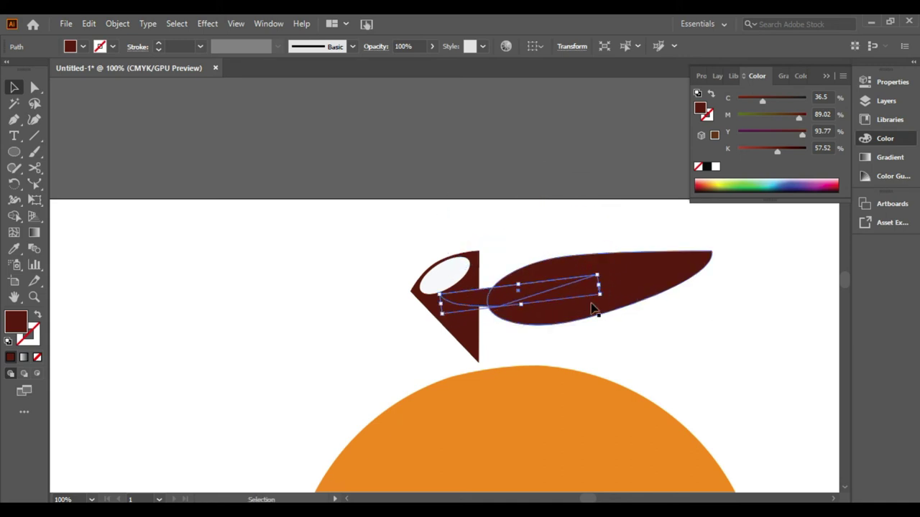
pyautogui.moveTo(530, 293); pyautogui.dragTo(568, 299)
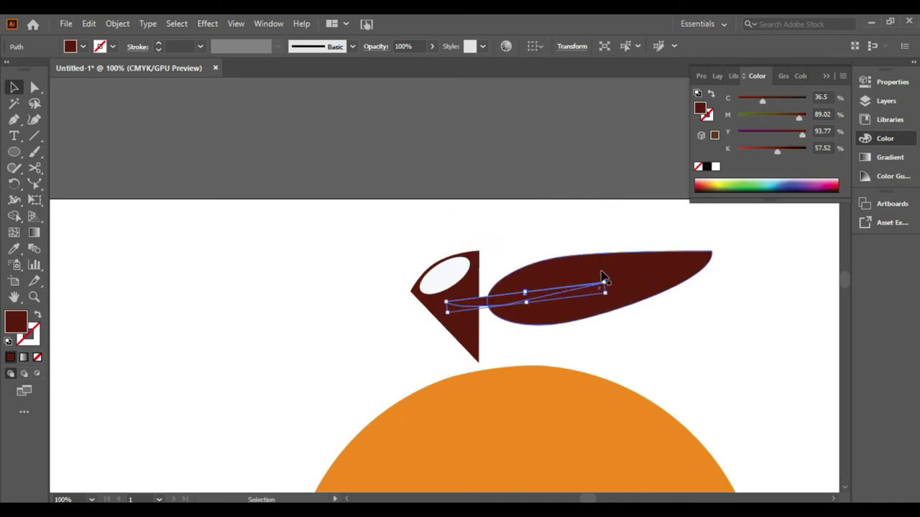
pyautogui.press('a')
pyautogui.click(486, 306)
pyautogui.moveTo(486, 305); pyautogui.dragTo(548, 297)
# Fill the leaf green and place a smaller mirrored copy on the stem's other side.
pyautogui.doubleClick(21, 326)
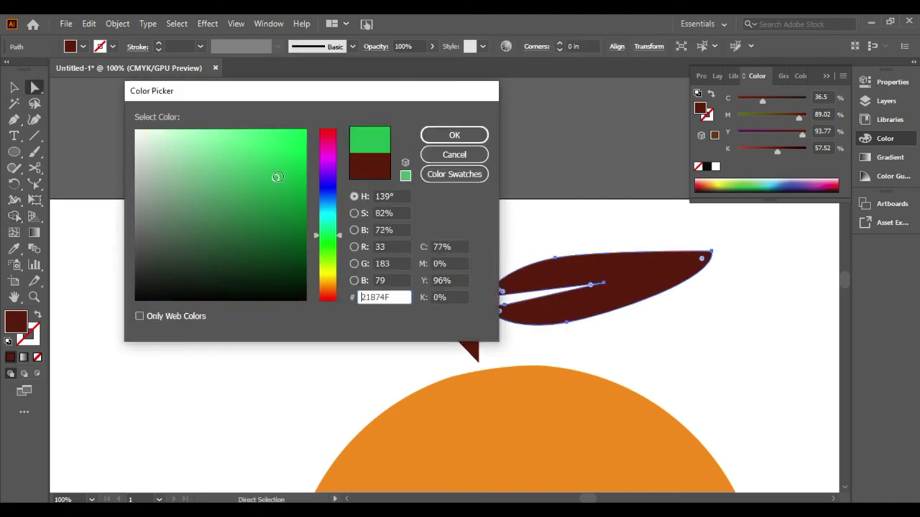
pyautogui.click(282, 180)
pyautogui.click(454, 134)
pyautogui.moveTo(636, 268)
pyautogui.mouseDown()
pyautogui.moveTo(337, 300)
pyautogui.moveTo(622, 378)
pyautogui.moveTo(596, 277)
pyautogui.mouseUp()
pyautogui.press('v')
pyautogui.moveTo(487, 277); pyautogui.dragTo(575, 282)
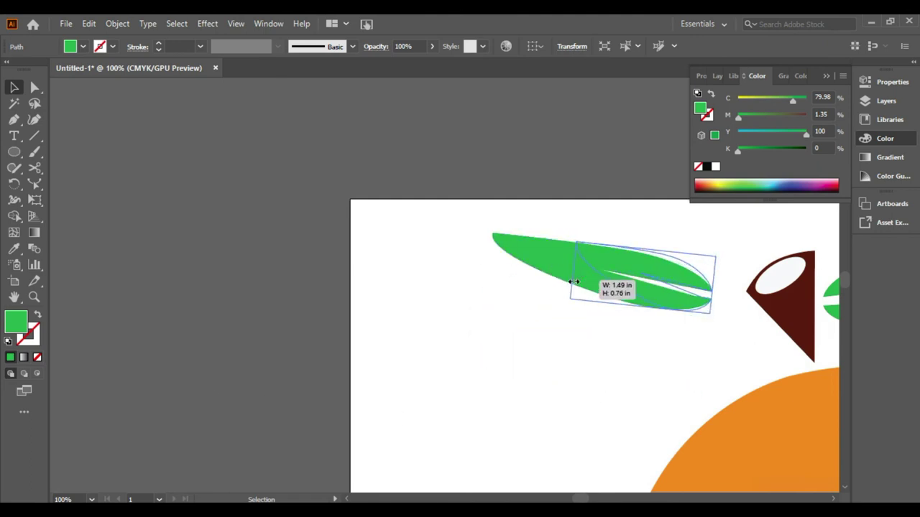
pyautogui.moveTo(647, 261); pyautogui.dragTo(700, 282)
pyautogui.moveTo(628, 286); pyautogui.dragTo(616, 299)
pyautogui.moveTo(712, 362); pyautogui.dragTo(731, 357)
pyautogui.click(548, 278)
pyautogui.scroll(-2, 565, 297)
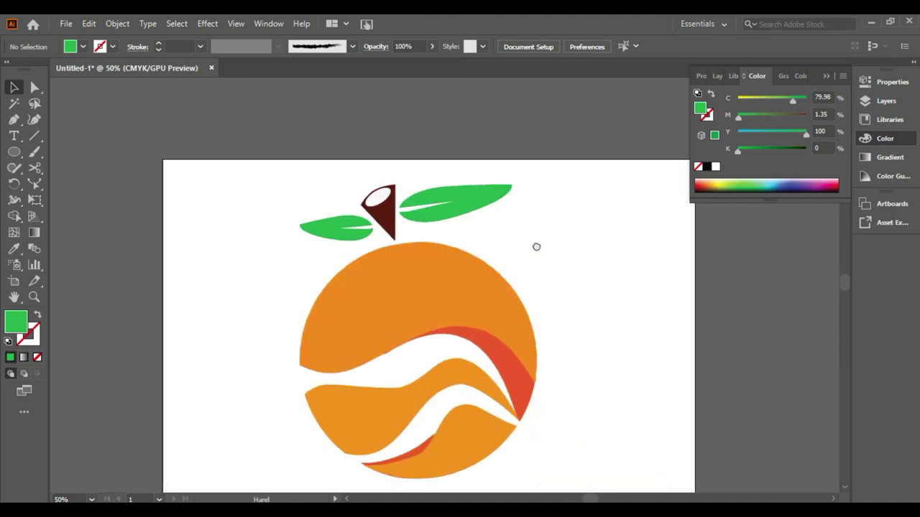
# Resize and reshape the lower orange wave, pulling in its left side and top edge.
pyautogui.scroll(1, 503, 273)
pyautogui.moveTo(396, 372); pyautogui.dragTo(440, 374)
pyautogui.moveTo(252, 388); pyautogui.dragTo(293, 388)
pyautogui.moveTo(415, 324); pyautogui.dragTo(402, 341)
pyautogui.press('a')
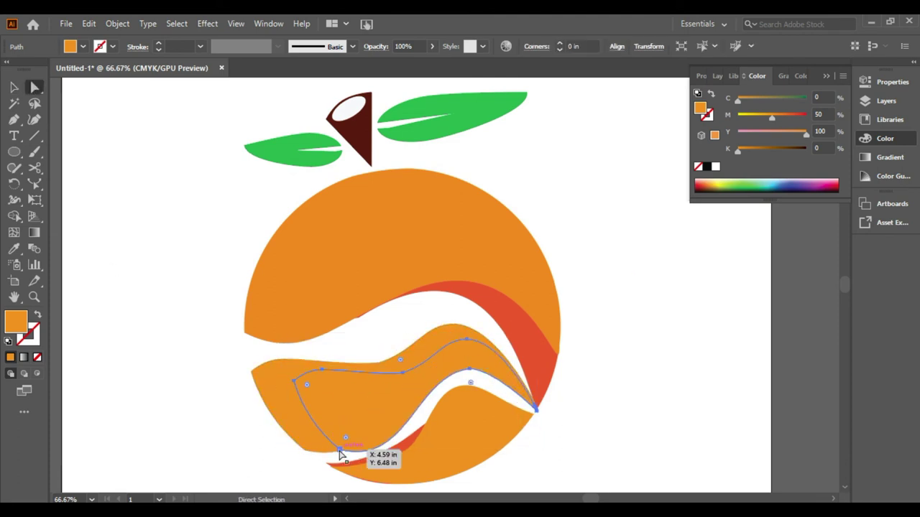
pyautogui.click(340, 454)
# Restack the wave to the front and fill it with the stripe's red via Eyedropper.
pyautogui.rightClick(455, 408)
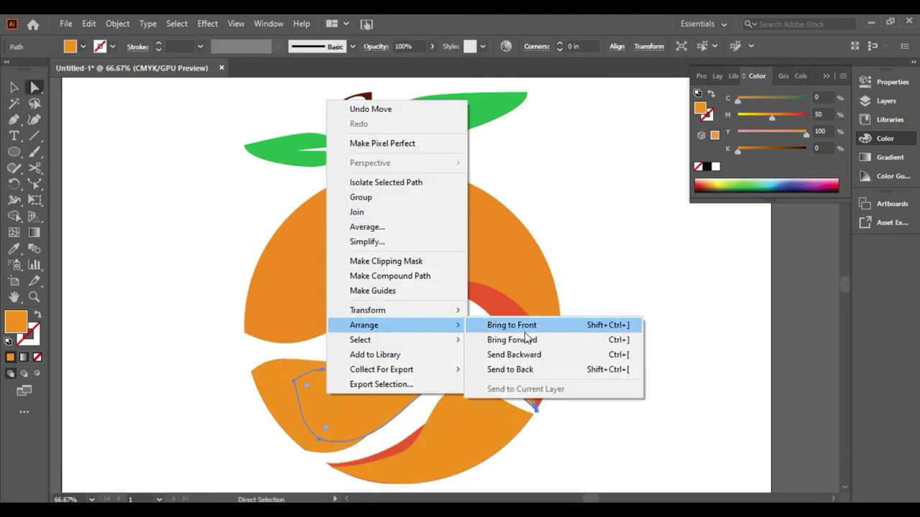
pyautogui.click(514, 355)
pyautogui.rightClick(393, 390)
pyautogui.click(546, 366)
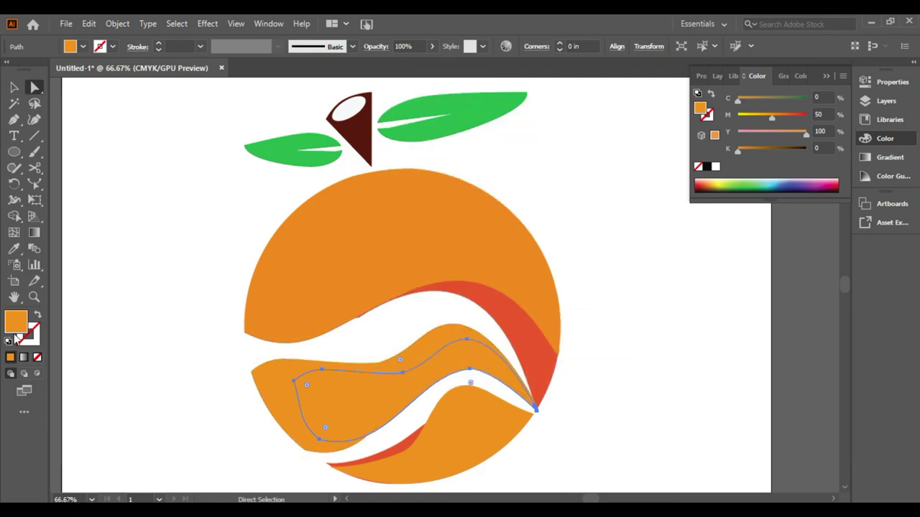
pyautogui.click(14, 248)
pyautogui.click(496, 302)
pyautogui.press('v')
pyautogui.click(681, 321)
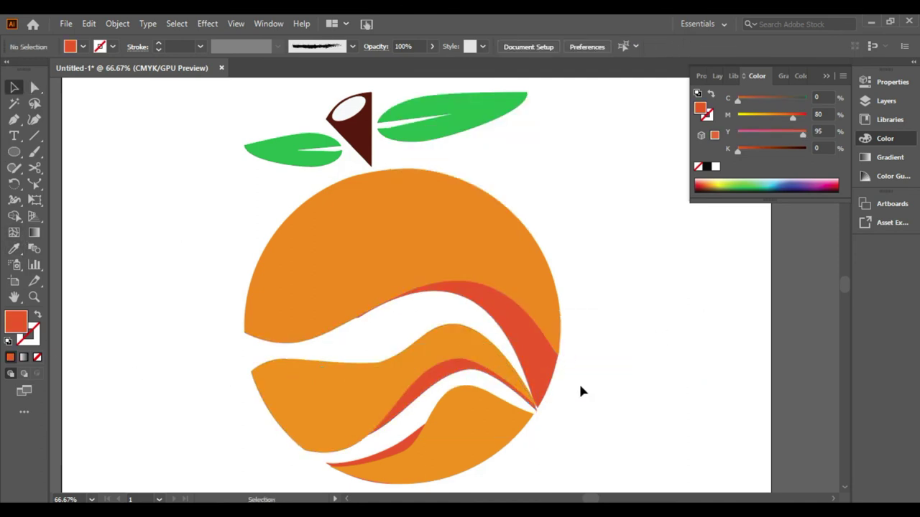
# Give the top orange shape a radial gradient with an orange end stop.
pyautogui.scroll(1, 370, 240)
pyautogui.click(369, 240)
pyautogui.click(890, 157)
pyautogui.click(704, 99)
pyautogui.click(773, 97)
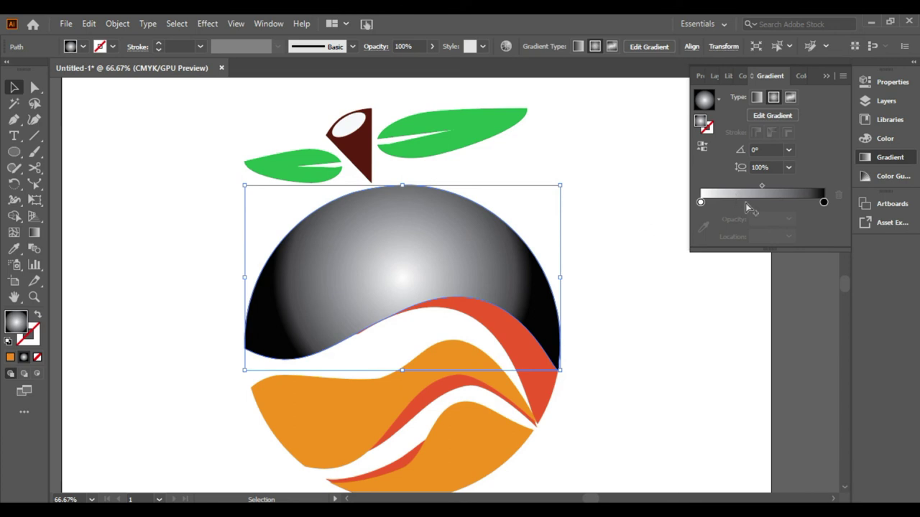
pyautogui.doubleClick(824, 202)
pyautogui.click(777, 248)
pyautogui.click(559, 150)
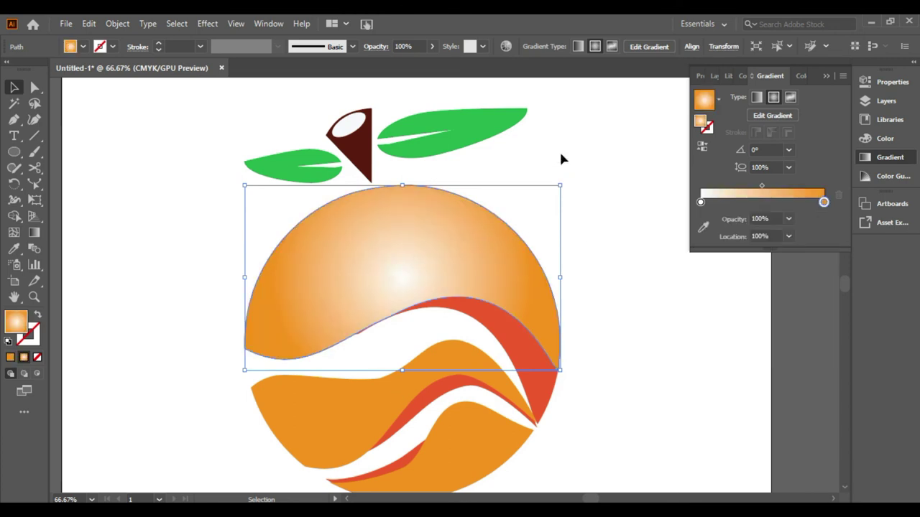
# Apply the gradient to the lower and bottom shapes and spread one radial gradient across all.
pyautogui.click(398, 388)
pyautogui.click(24, 357)
pyautogui.scroll(-2, 452, 400)
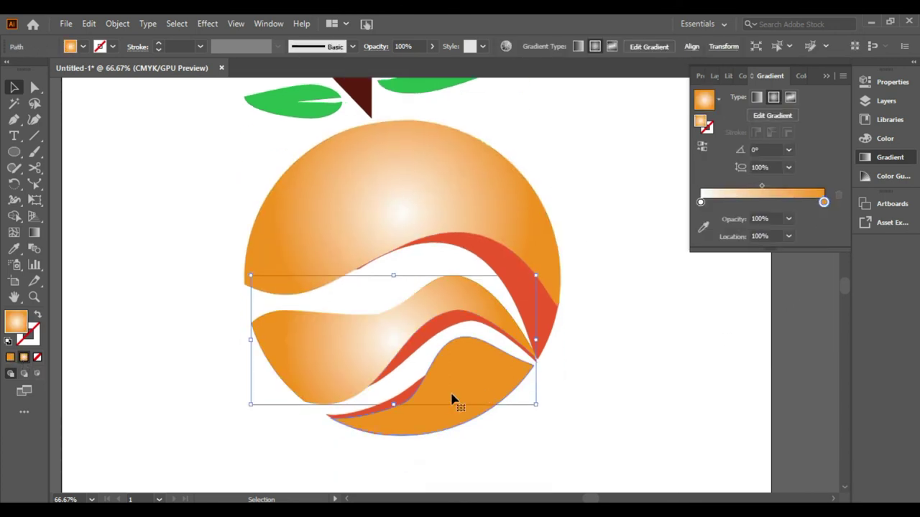
pyautogui.click(453, 400)
pyautogui.click(24, 357)
pyautogui.click(151, 326)
pyautogui.click(266, 207)
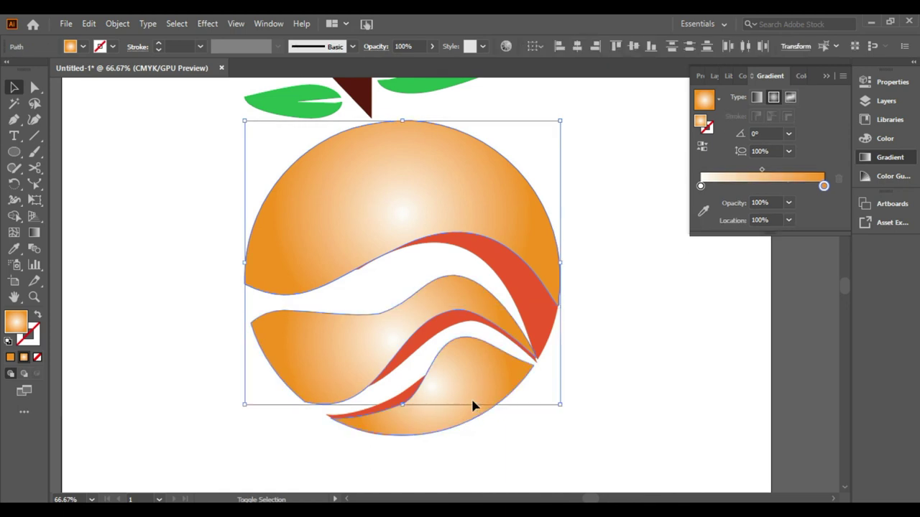
pyautogui.click(34, 233)
pyautogui.moveTo(386, 289); pyautogui.dragTo(468, 166)
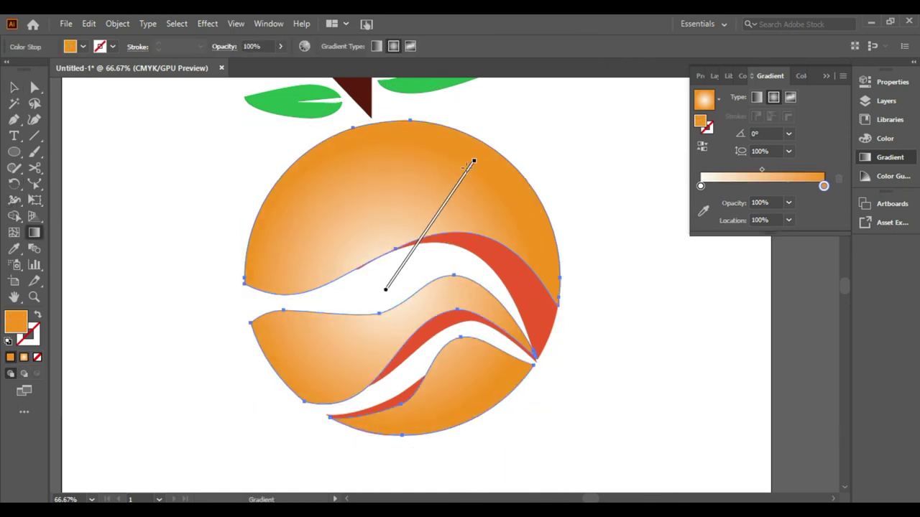
# Select the entire orange artwork and group it.
pyautogui.press('v')
pyautogui.click(679, 345)
pyautogui.scroll(1, 679, 345)
pyautogui.hotkey('ctrl', '-')
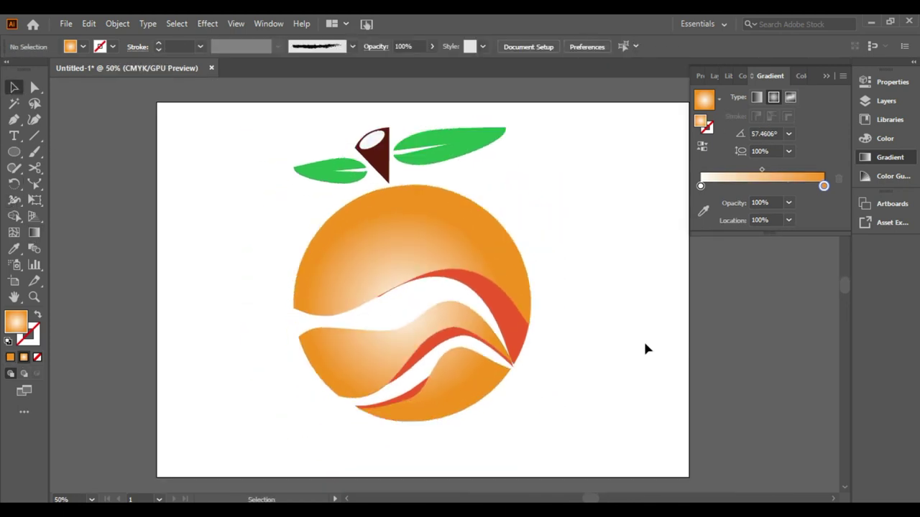
pyautogui.moveTo(599, 436); pyautogui.dragTo(284, 130)
pyautogui.rightClick(376, 236)
pyautogui.click(411, 340)
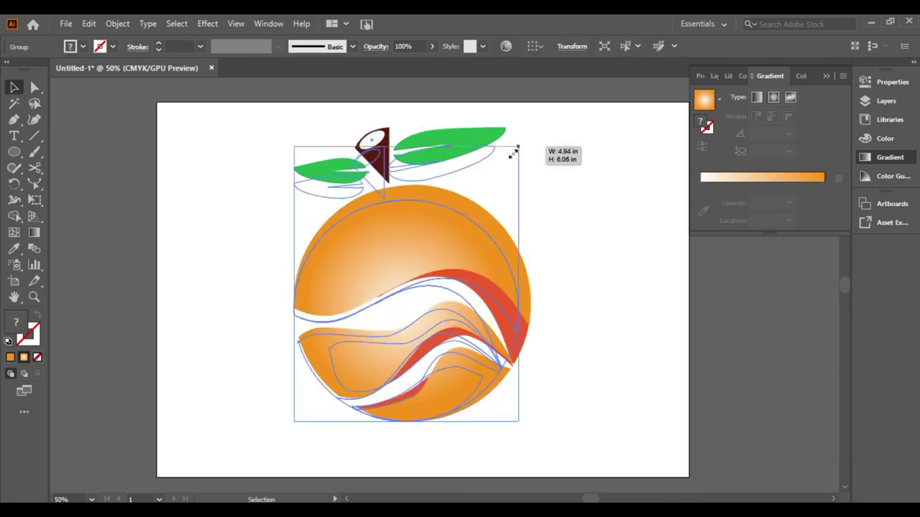
# Shrink the grouped orange and place enlarged 'Orange Logos' text right beside it.
pyautogui.moveTo(527, 128); pyautogui.dragTo(399, 311)
pyautogui.click(434, 273)
pyautogui.press('t')
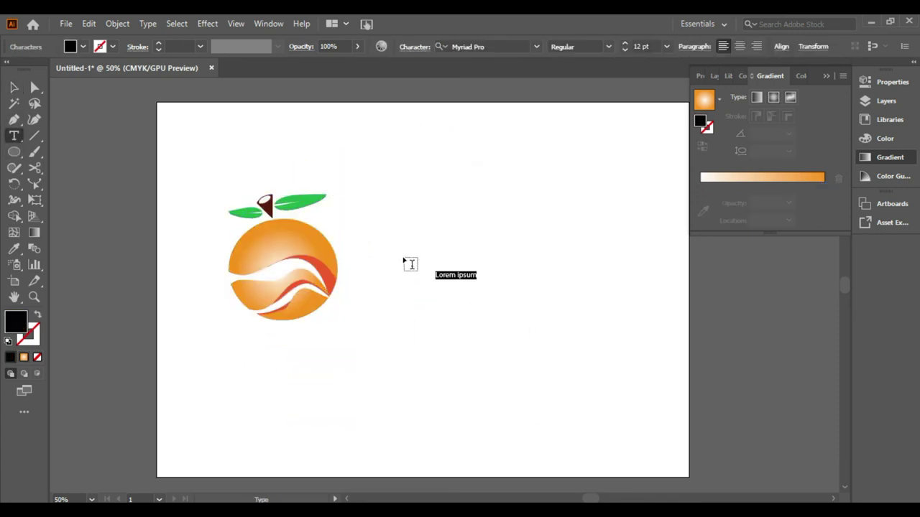
pyautogui.write('Orange Logos')
pyautogui.moveTo(480, 280); pyautogui.dragTo(770, 349)
pyautogui.moveTo(471, 316); pyautogui.dragTo(381, 291)
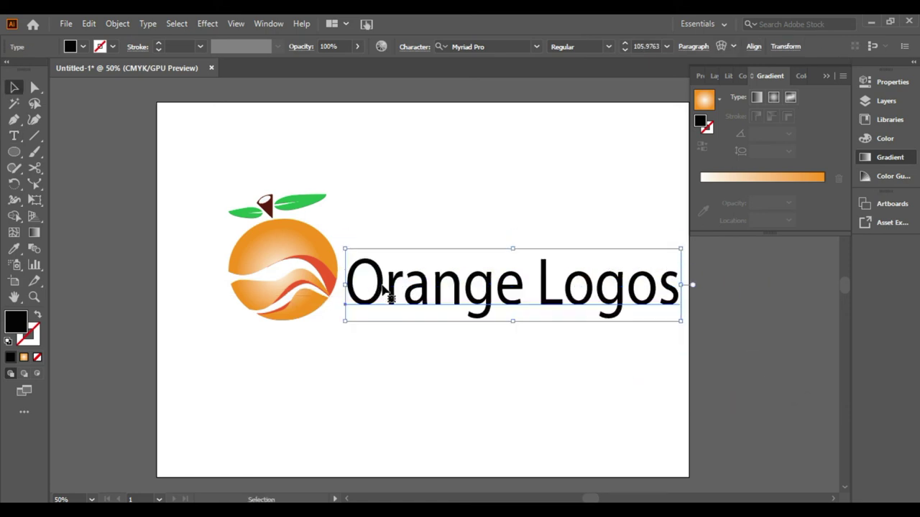
# Delete the letter O so the text reads 'range Logos' with the fruit as the O.
pyautogui.doubleClick(381, 291)
pyautogui.hotkey('shift', 'Left')
pyautogui.press('BackSpace')
pyautogui.press('Escape')
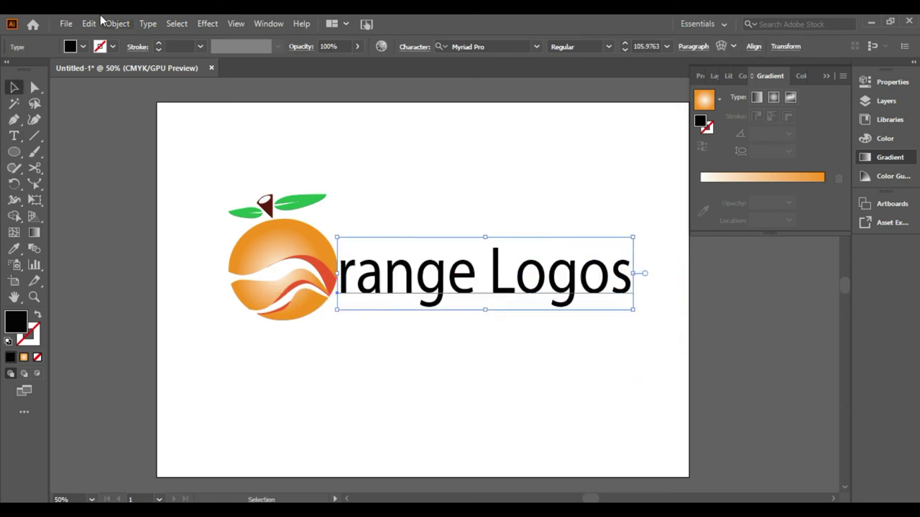
pyautogui.scroll(-4, 491, 46)
pyautogui.scroll(-4, 491, 46)
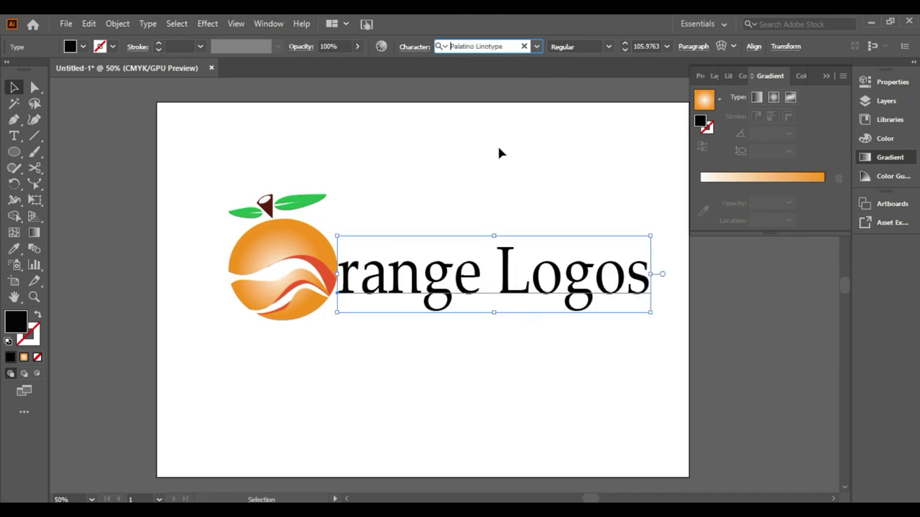
# Colour the word 'Logos' orange #FF9900.
pyautogui.doubleClick(574, 273)
pyautogui.moveTo(651, 277); pyautogui.dragTo(496, 277)
pyautogui.doubleClick(16, 321)
pyautogui.write('FF9900')
pyautogui.press('Return')
# Colour the word 'range' a solid flat green.
pyautogui.doubleClick(410, 273)
pyautogui.moveTo(480, 277)
pyautogui.mouseDown()
pyautogui.moveTo(338, 277)
pyautogui.moveTo(322, 244)
pyautogui.mouseUp()
pyautogui.doubleClick(16, 321)
pyautogui.click(454, 135)
pyautogui.press('Escape')
pyautogui.doubleClick(466, 281)
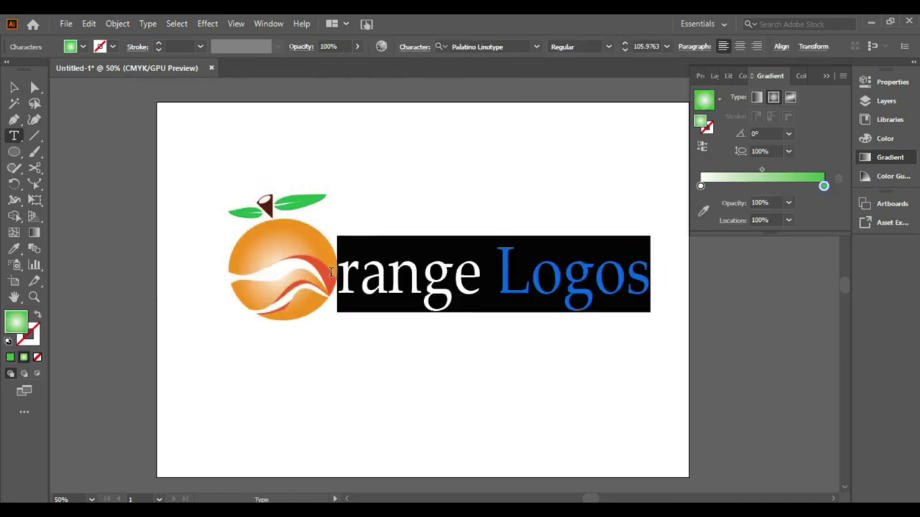
pyautogui.moveTo(486, 282); pyautogui.dragTo(338, 276)
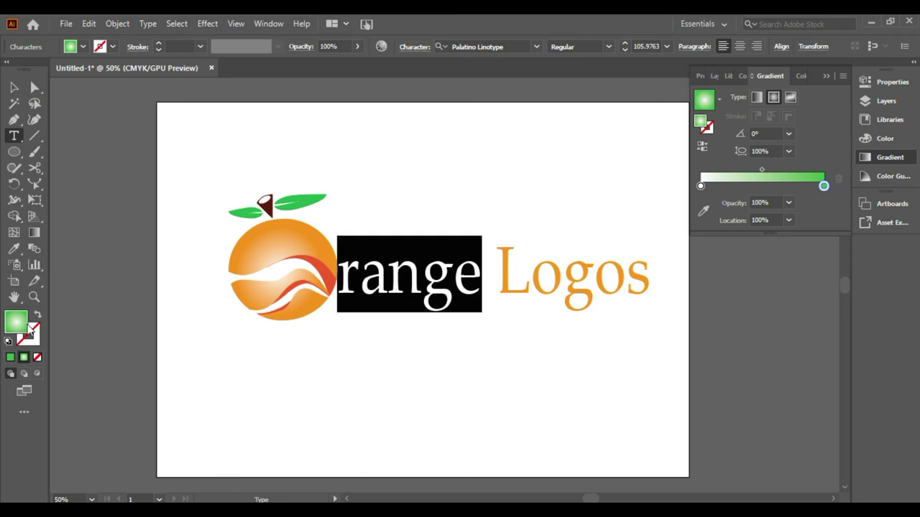
pyautogui.click(10, 358)
pyautogui.press('Escape')
pyautogui.click(479, 389)
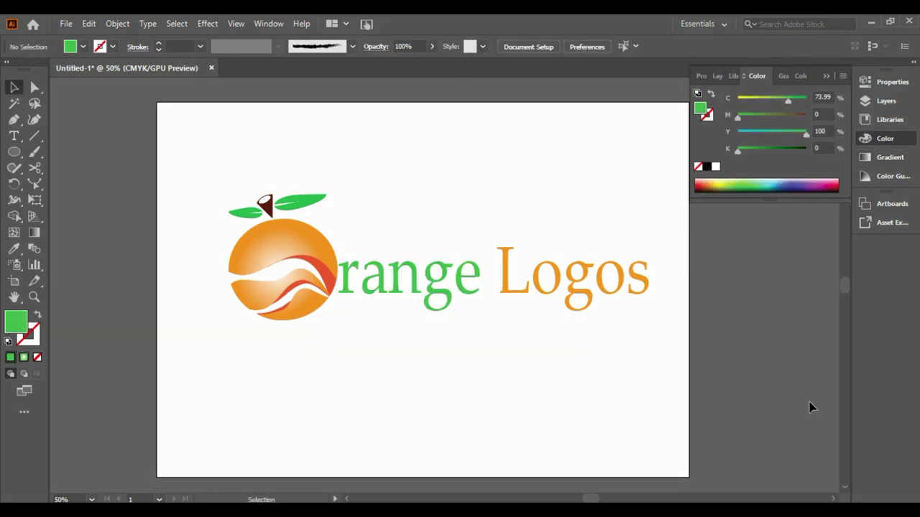